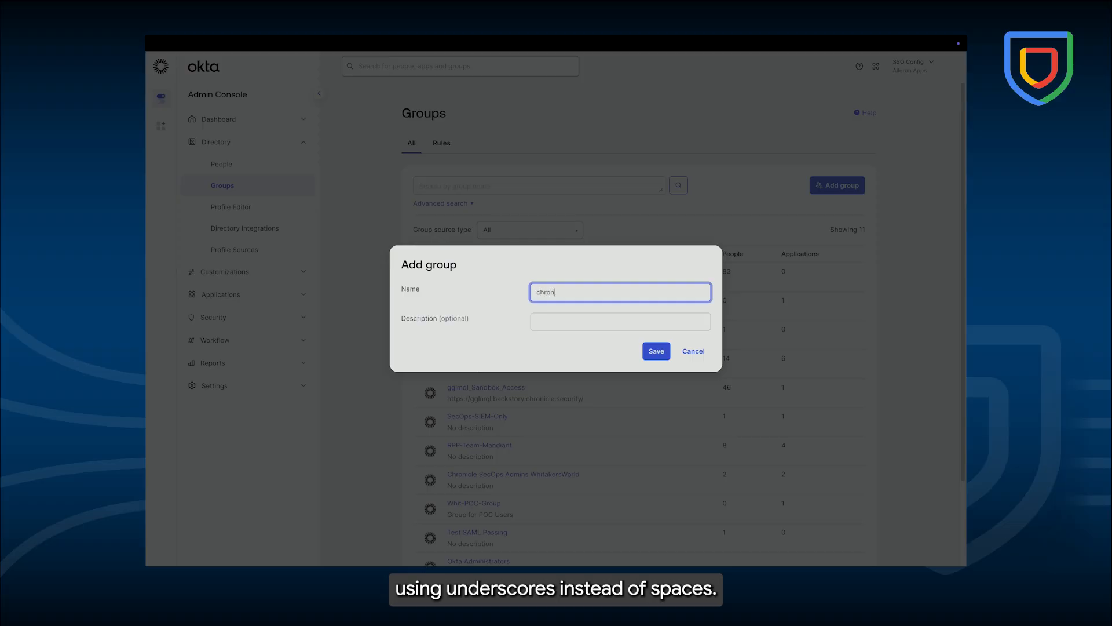
# - Finish adding the chronicle_secops_admins group and add another group named chronicle_secops_editor
pyautogui.write('admin')
pyautogui.click(666, 354)
pyautogui.click(838, 186)
pyautogui.write('chronicle_secops_editor')
pyautogui.click(655, 352)
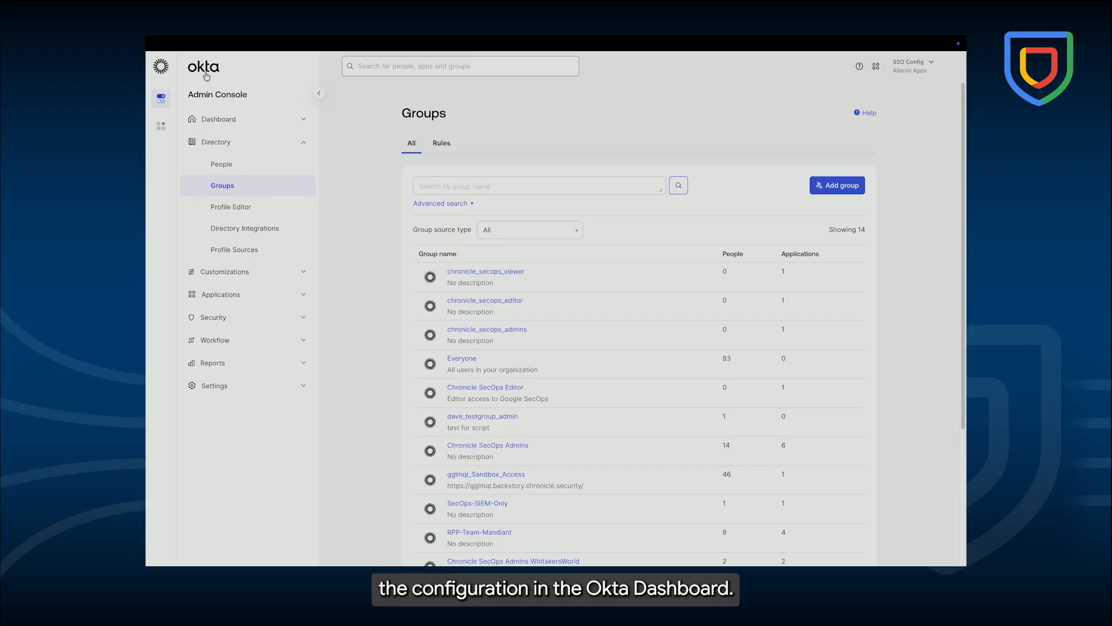
# - Start creating a new app integration using the SAML 2.0 sign-in method
pyautogui.click(206, 76)
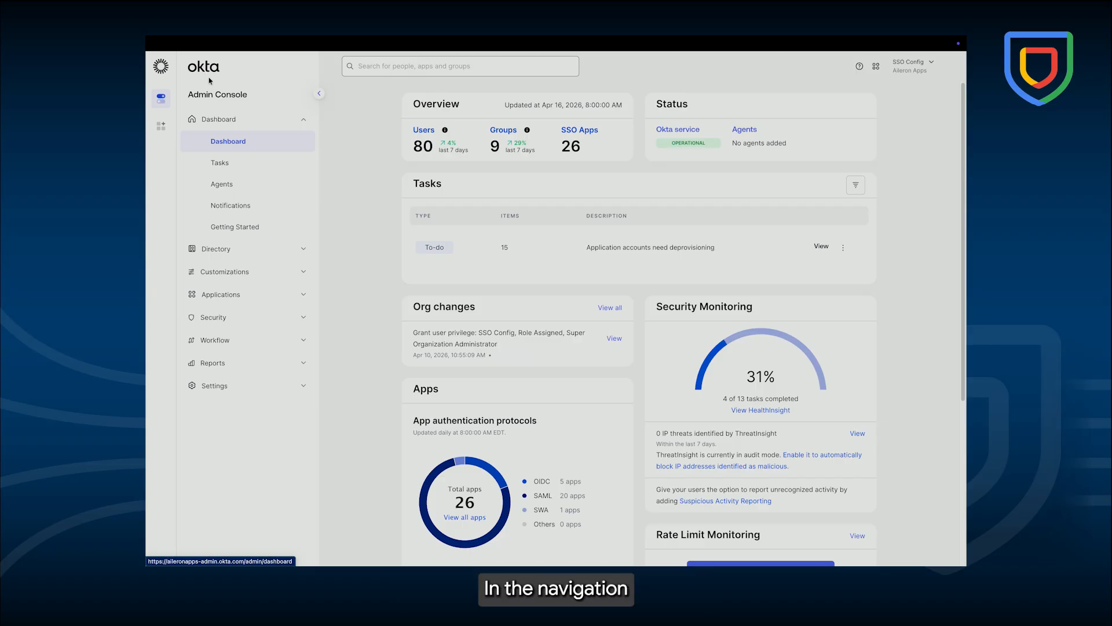
pyautogui.click(304, 301)
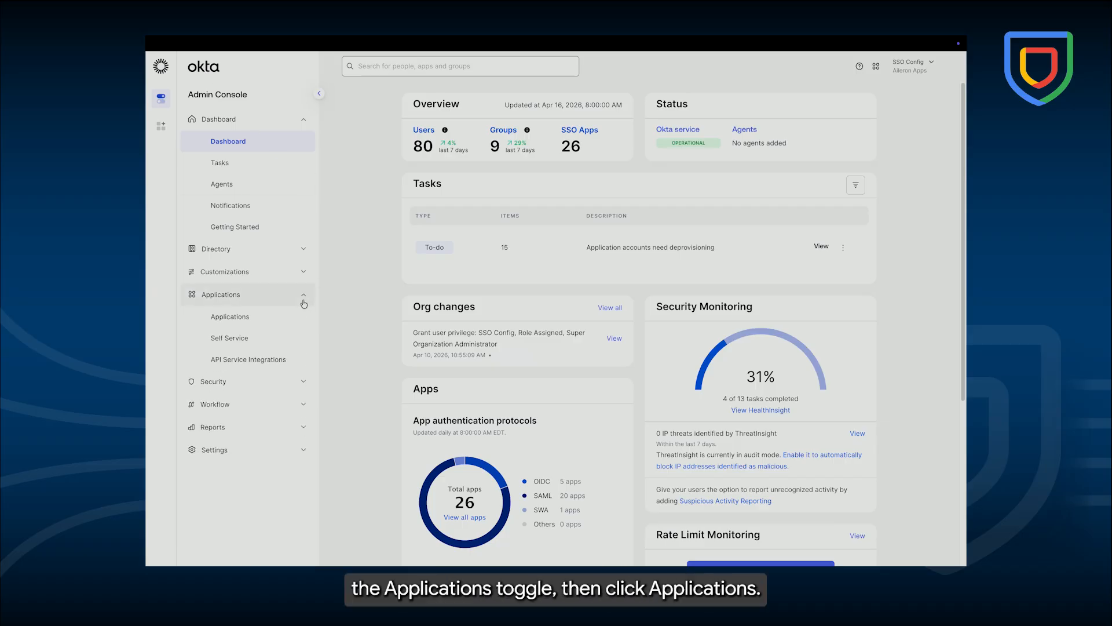
pyautogui.click(290, 316)
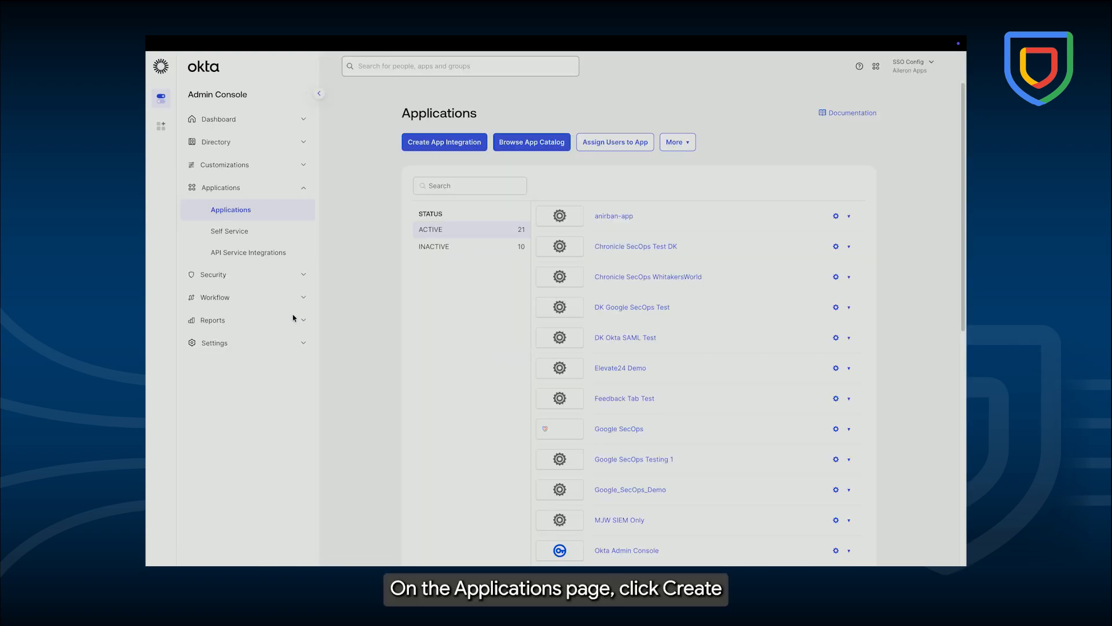
pyautogui.click(446, 145)
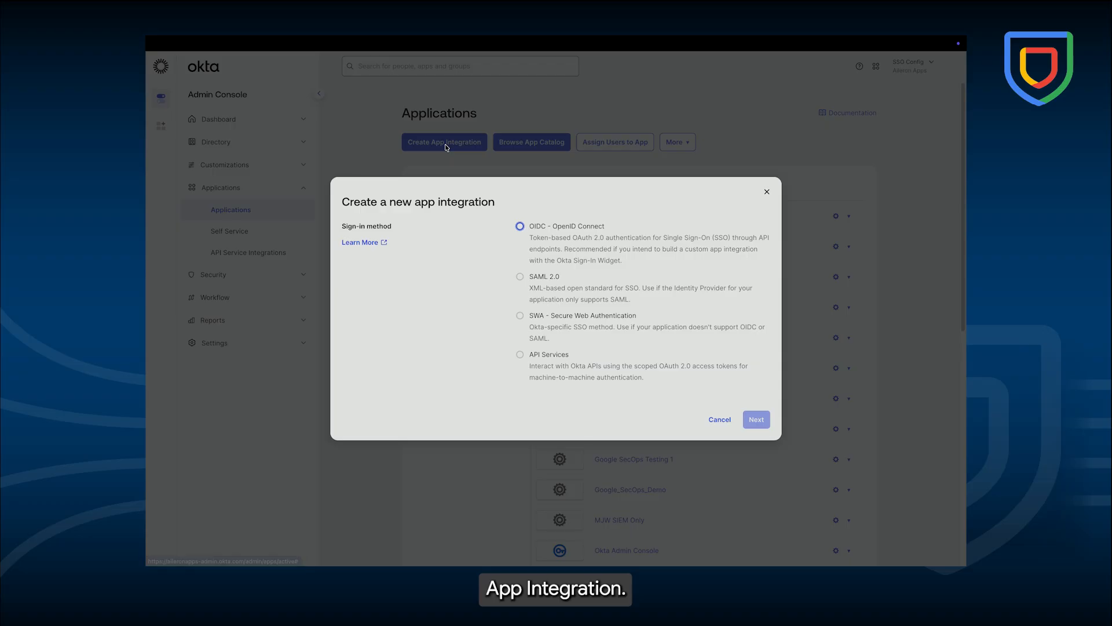
pyautogui.click(519, 277)
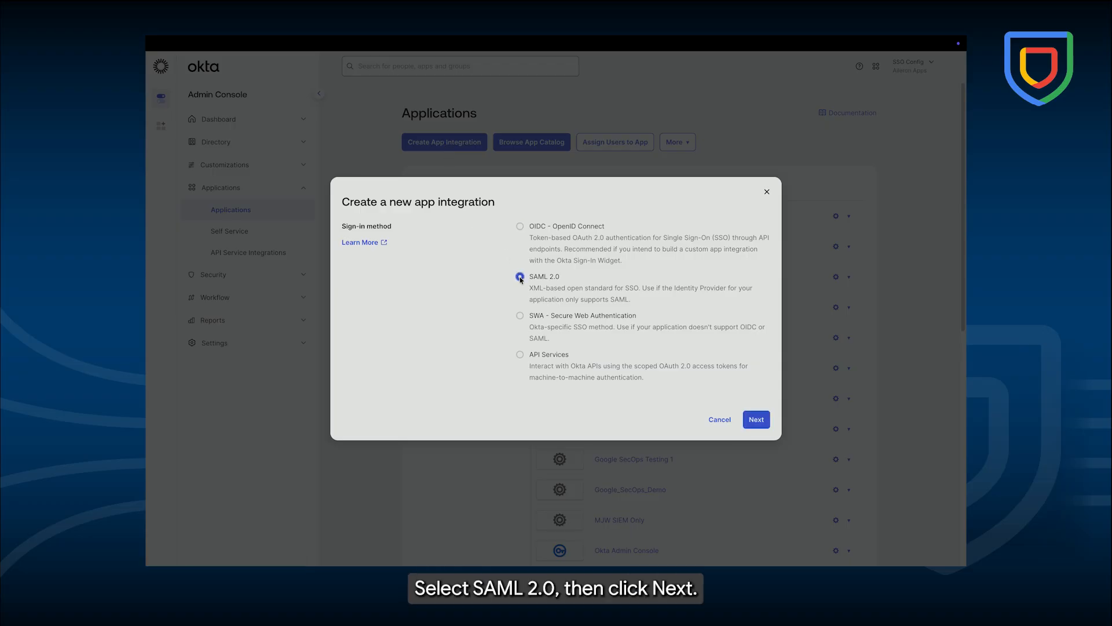
pyautogui.click(755, 419)
# - Name the SAML app Google SecOps and continue to the SAML configuration
pyautogui.click(579, 218)
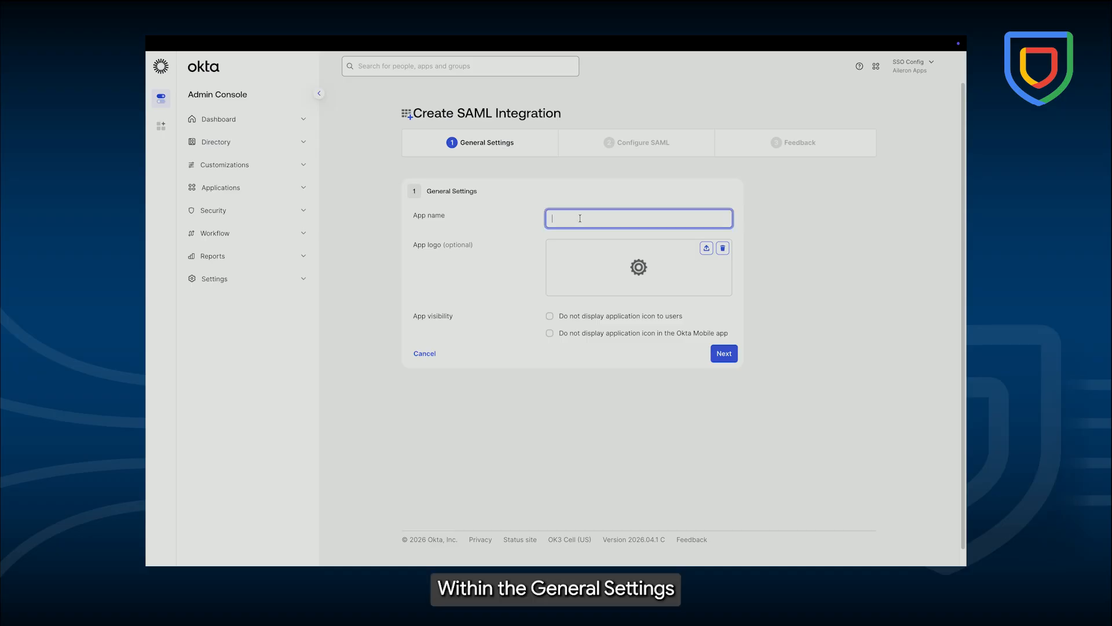
pyautogui.write('Google SecOps')
pyautogui.click(722, 354)
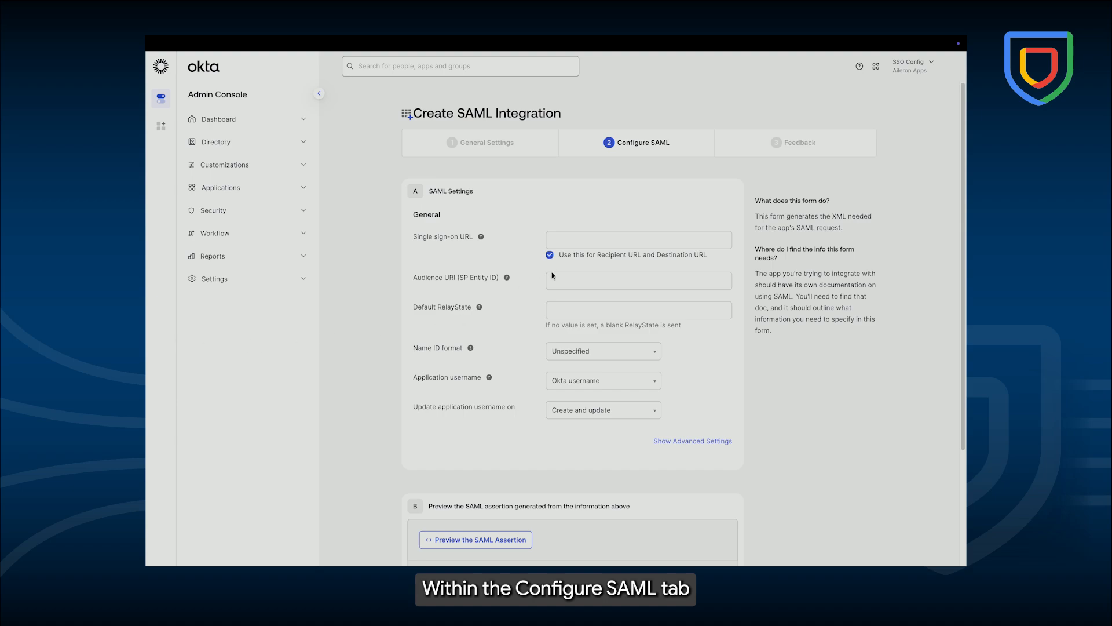
# - Paste the Google SecOps sign-in callback URL as the Single sign-on URL and the workforce provider URL as the Audience URI
pyautogui.click(569, 239)
pyautogui.hotkey('ctrl', 'v')
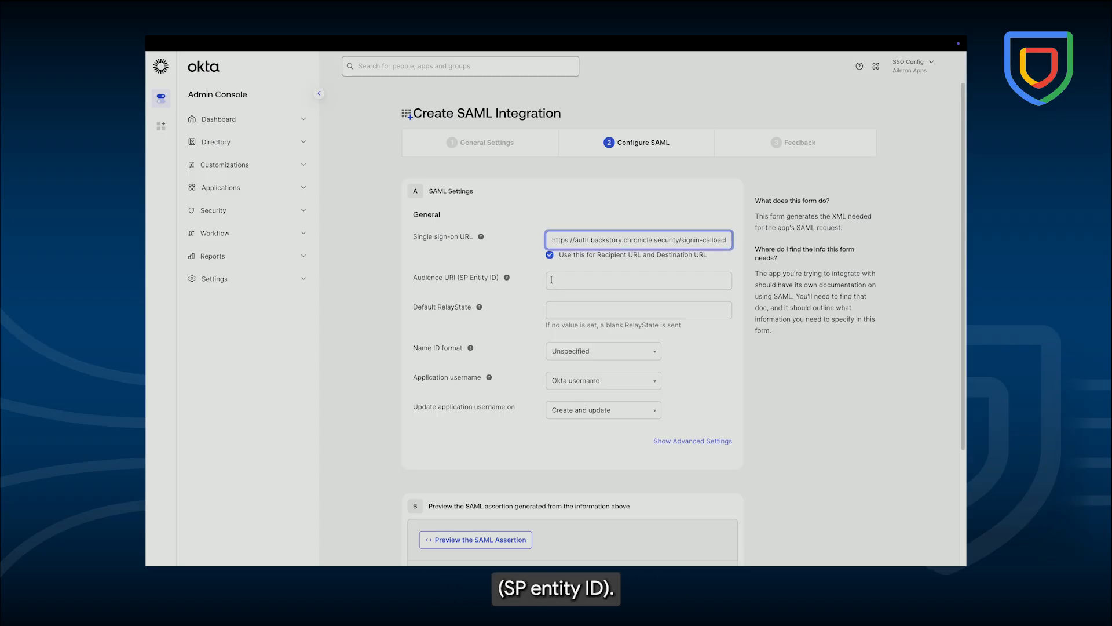
pyautogui.click(552, 280)
pyautogui.hotkey('ctrl', 'v')
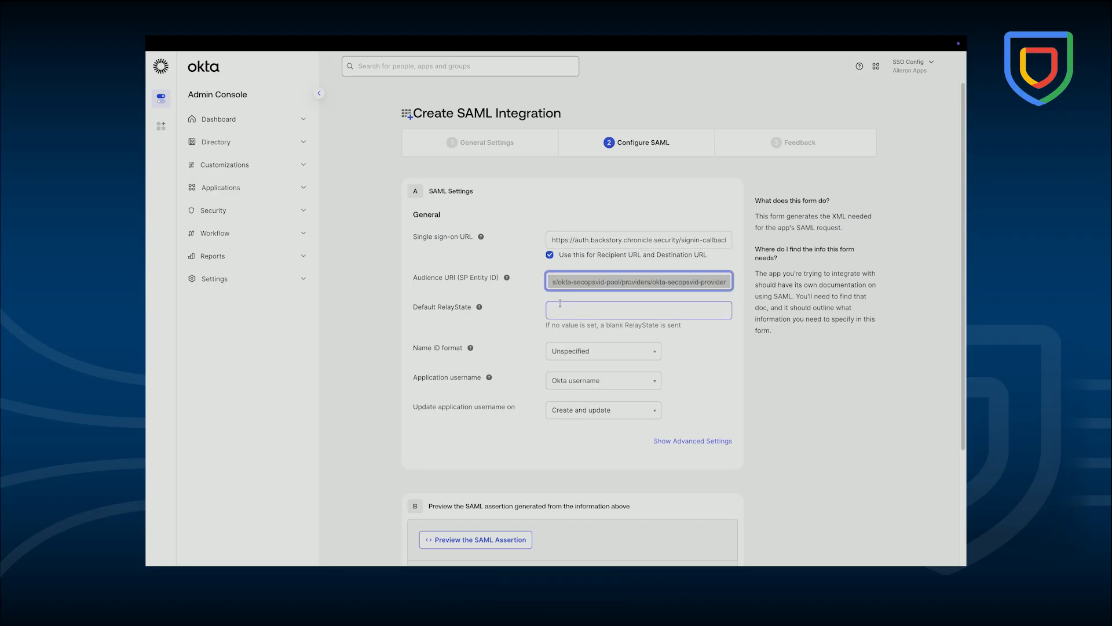
# - Set the Name ID format to EmailAddress and the Application username to Email
pyautogui.click(643, 353)
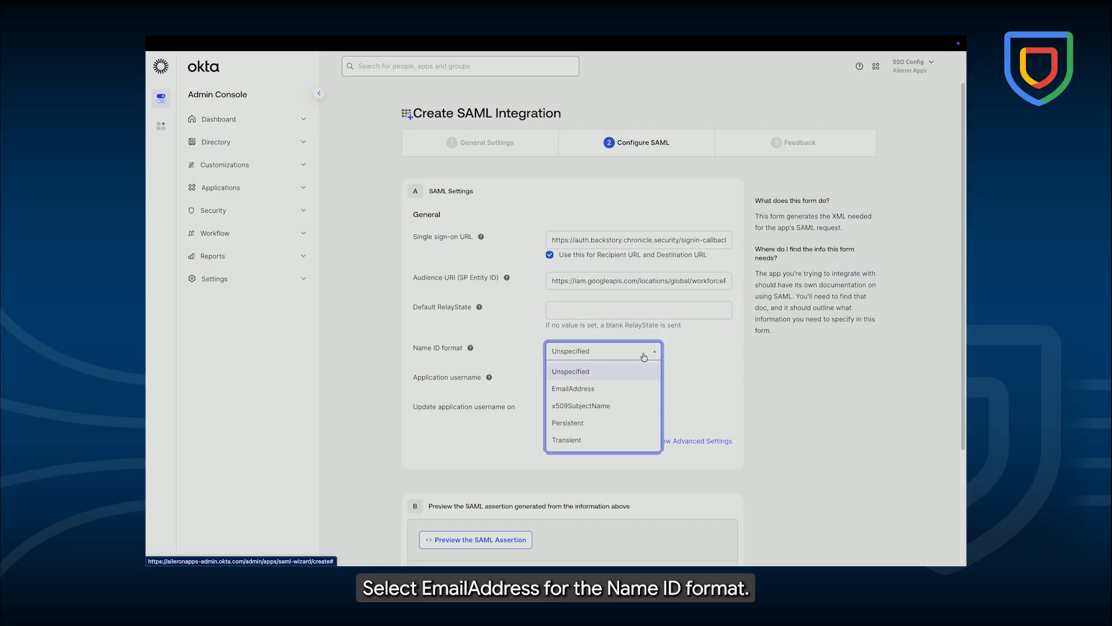
pyautogui.click(641, 389)
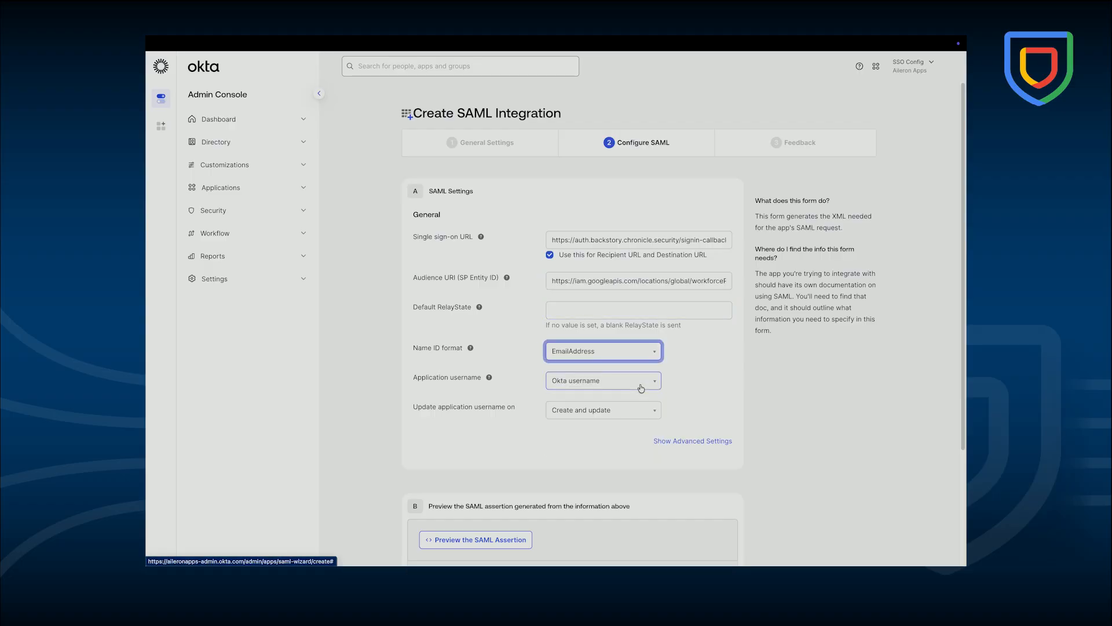
pyautogui.click(642, 388)
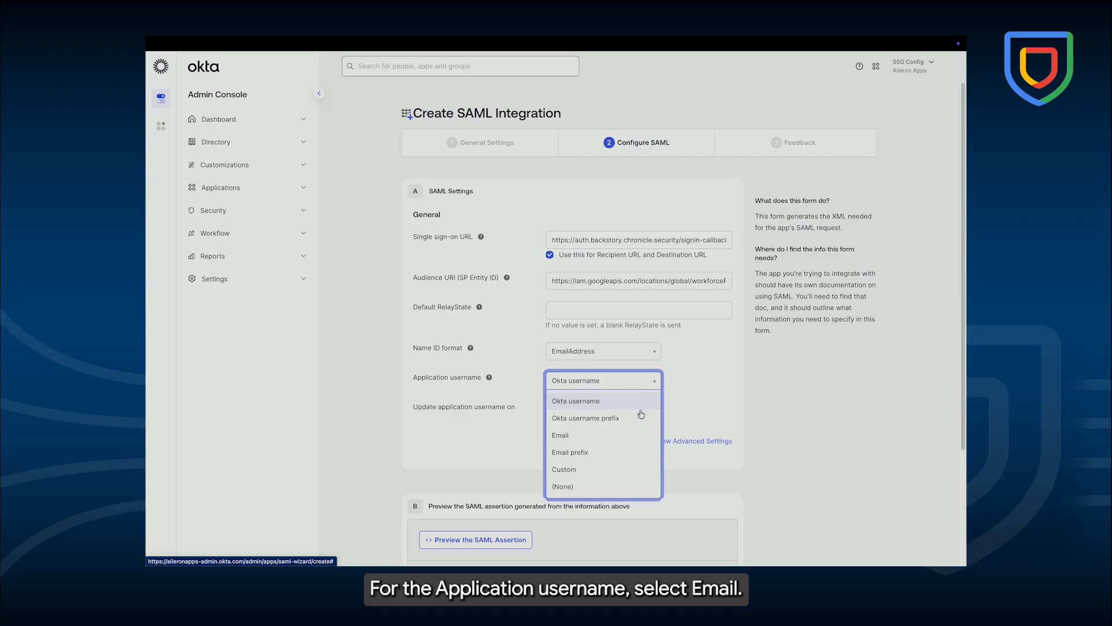
pyautogui.click(640, 434)
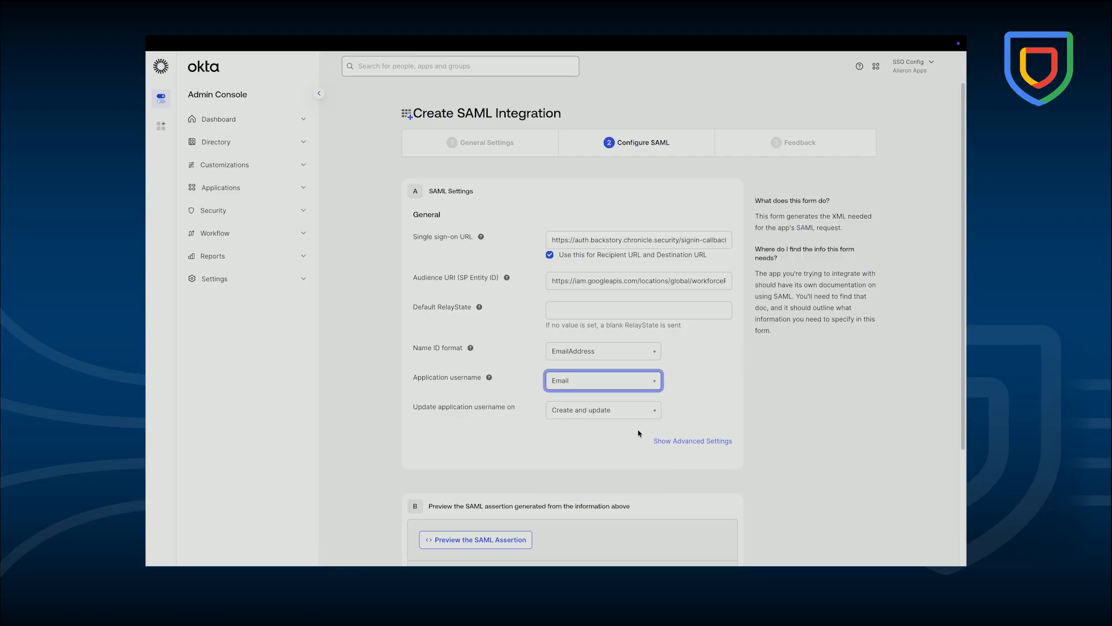
# - Continue to feedback, mark the app as an internal app you created, and finish the integration
pyautogui.scroll(-3, 639, 434)
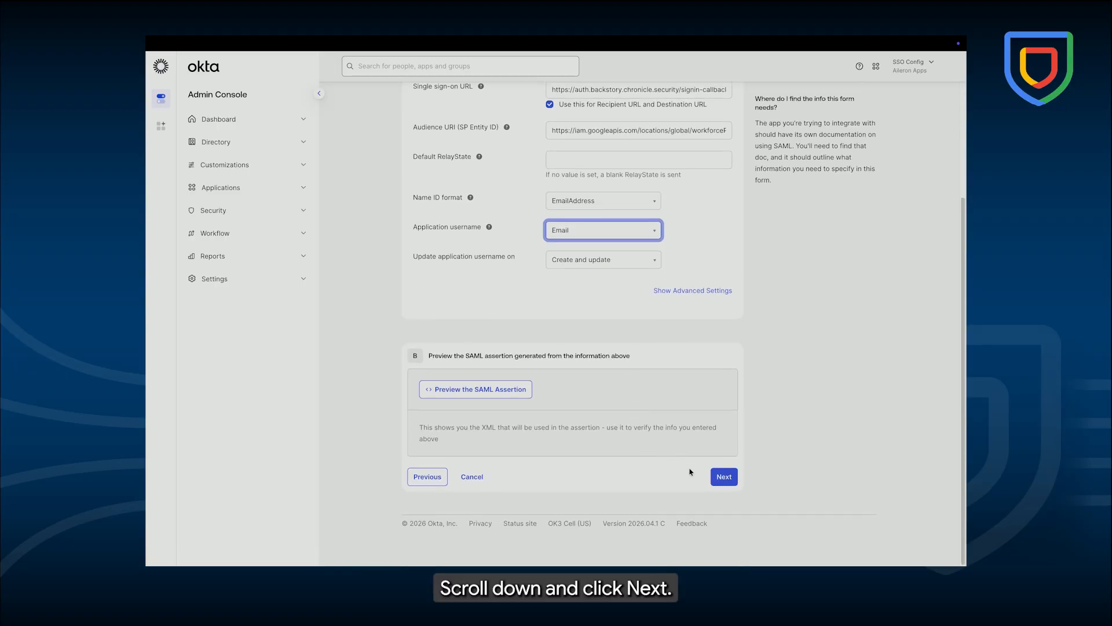
pyautogui.click(729, 477)
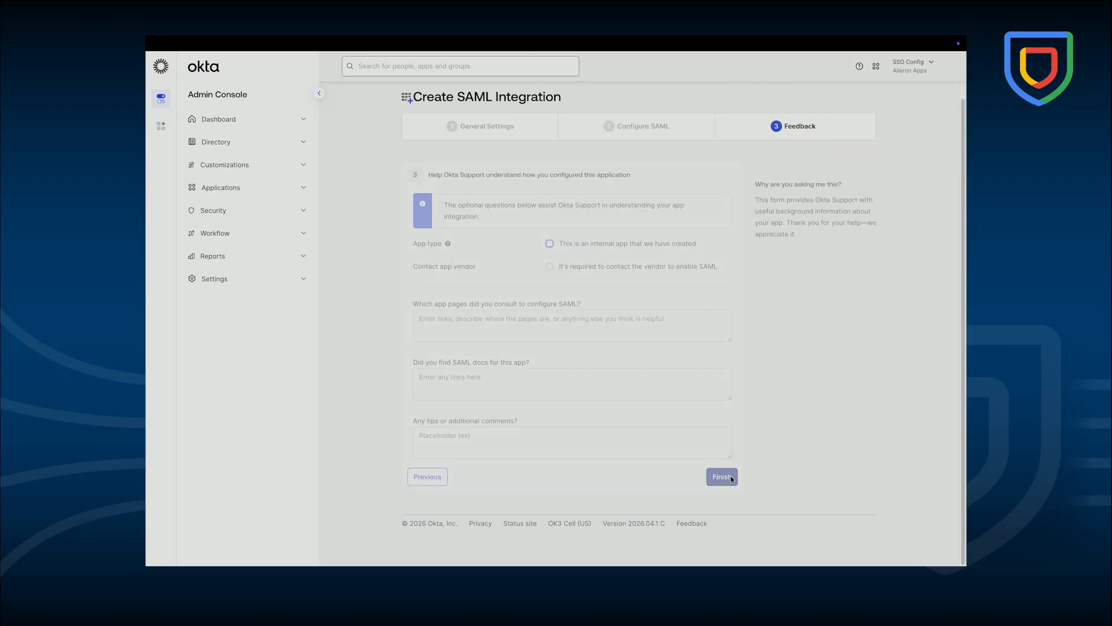
pyautogui.click(550, 244)
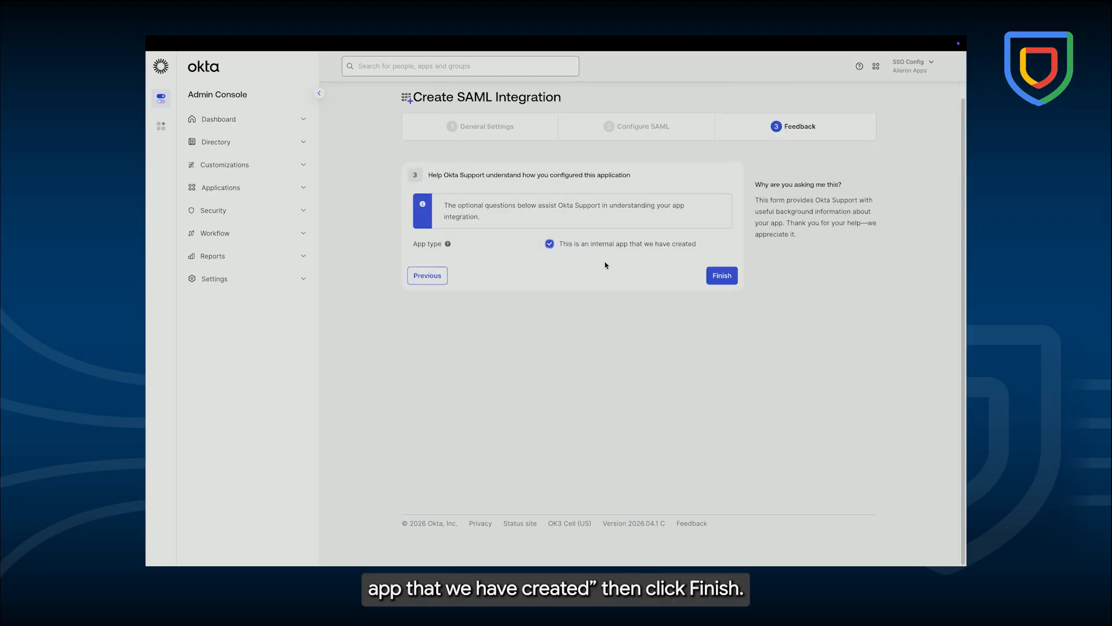
pyautogui.click(723, 280)
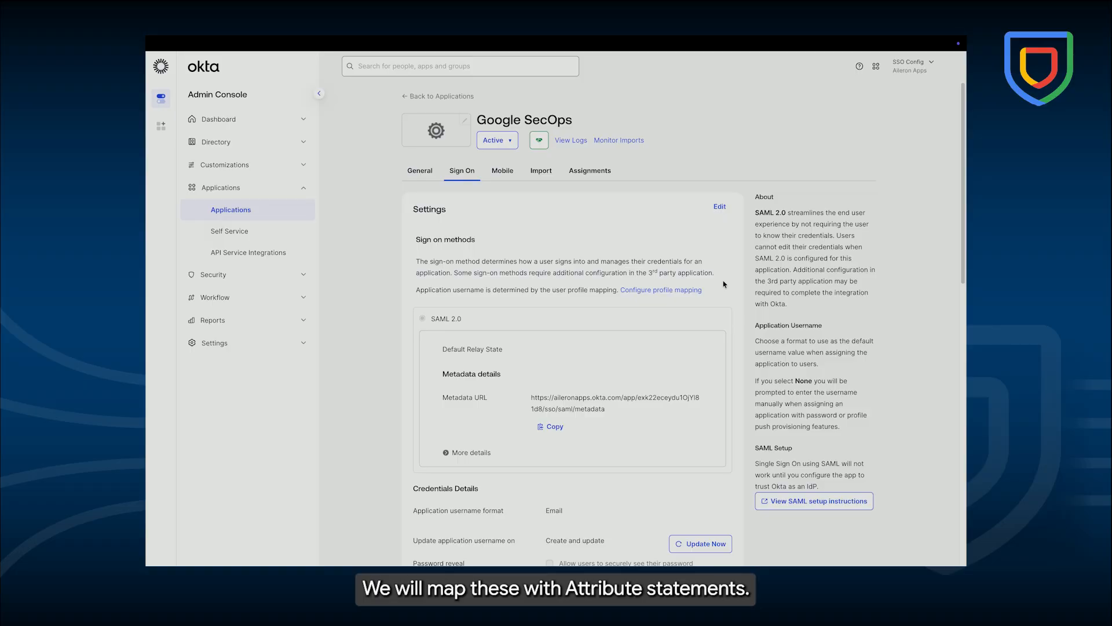
# - Show the legacy attribute configuration and open the profile attribute statements for editing
pyautogui.scroll(-4, 718, 284)
pyautogui.scroll(-2, 717, 284)
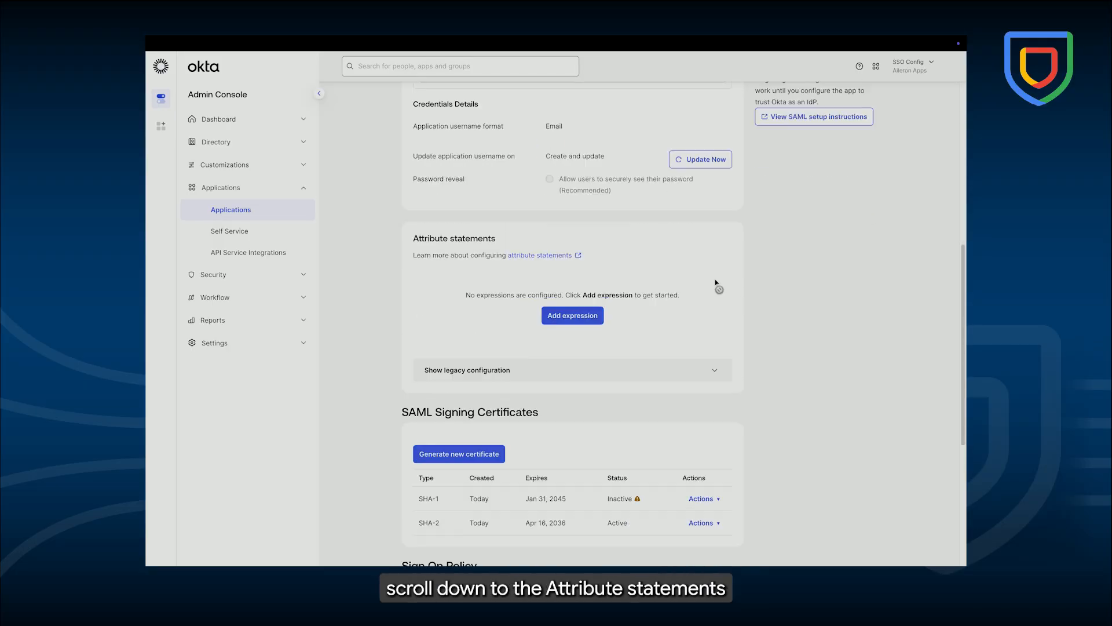
pyautogui.click(715, 361)
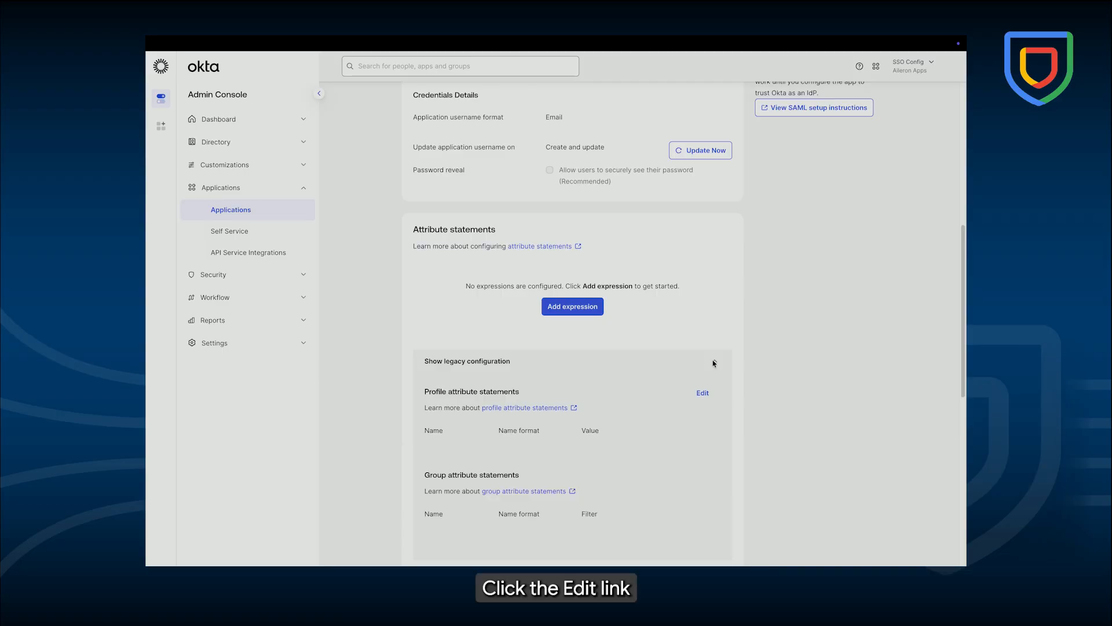
pyautogui.click(703, 394)
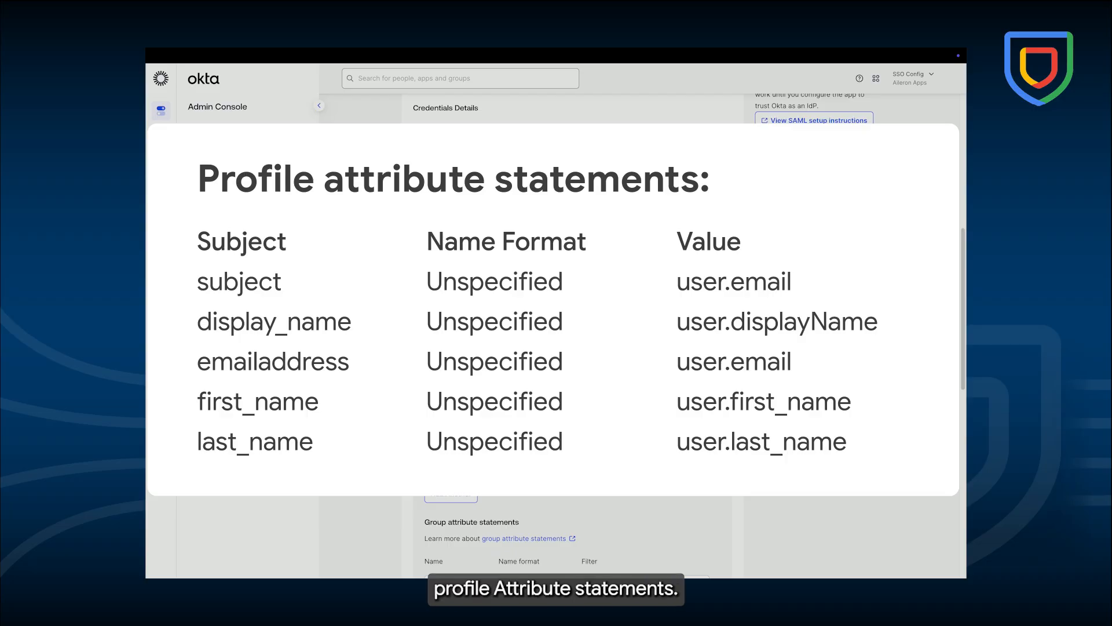
# - Add profile attribute statements display_name mapped to user.displayName and emailaddress mapped to user.email
pyautogui.click(451, 494)
pyautogui.write('display_name')
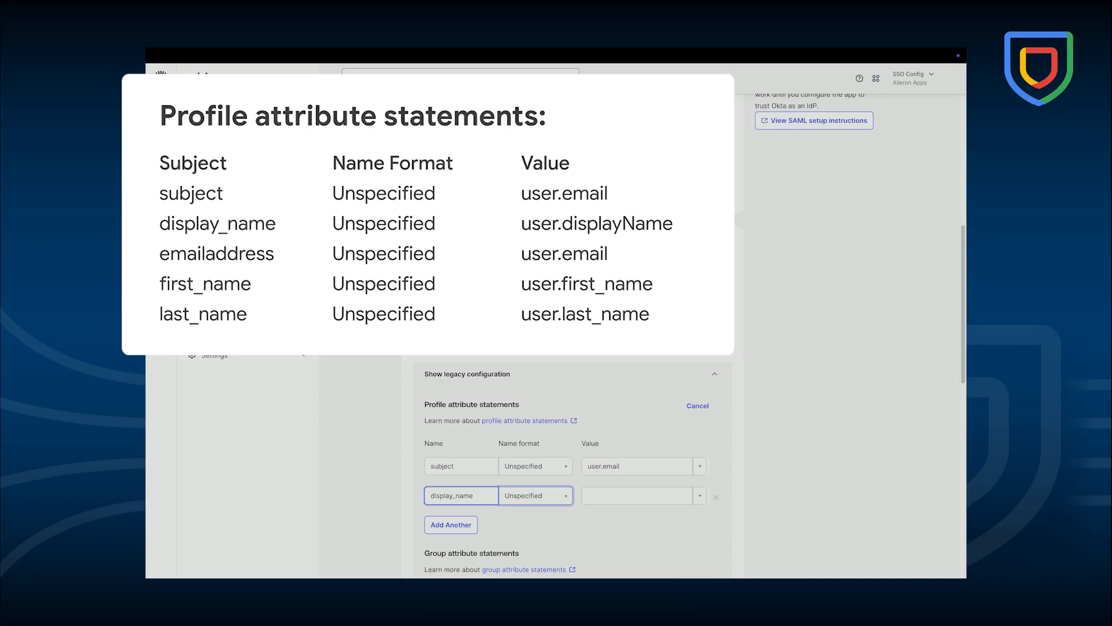
pyautogui.click(637, 495)
pyautogui.write('user.displayName')
pyautogui.scroll(-2, 727, 452)
pyautogui.scroll(-2, 727, 452)
pyautogui.click(450, 301)
pyautogui.write('emailaddress')
pyautogui.press('Tab')
pyautogui.press('Tab')
pyautogui.write('user.email')
# - Add profile attribute statements first_name mapped to user.first_name and last_name mapped to user.last_name
pyautogui.click(451, 332)
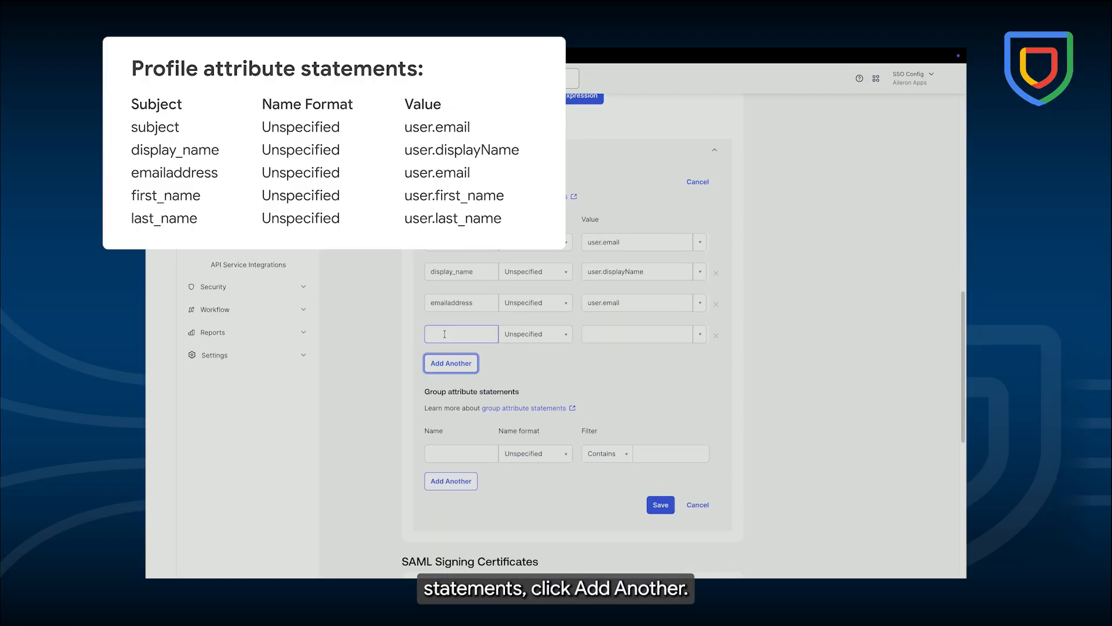
pyautogui.write('first_name')
pyautogui.press('Tab')
pyautogui.press('Tab')
pyautogui.write('user.first_name')
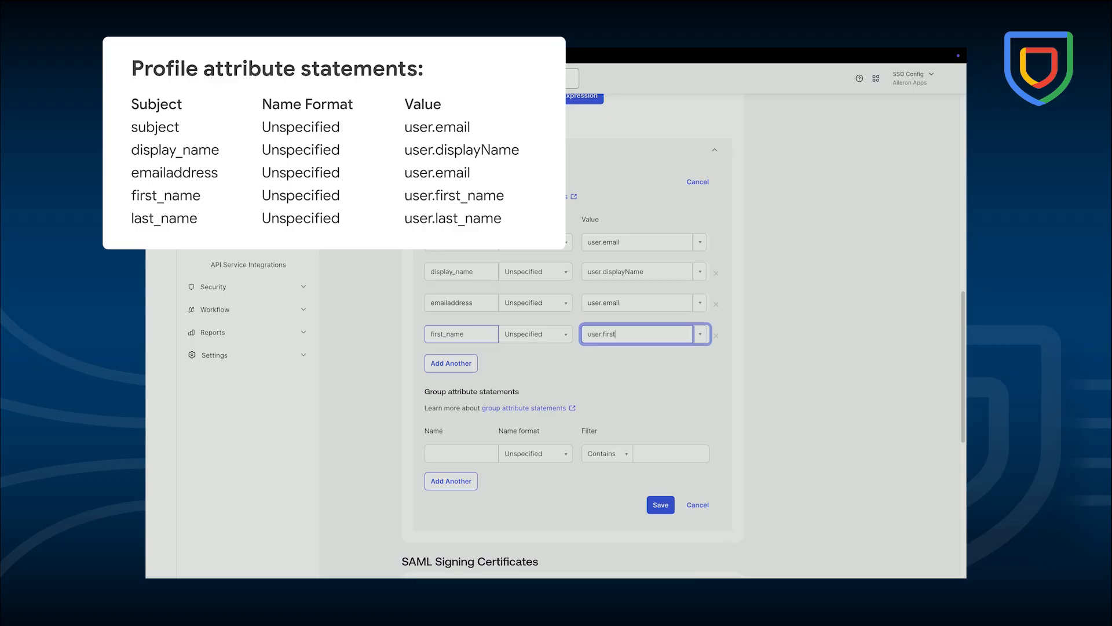
pyautogui.click(451, 362)
pyautogui.write('last_name')
pyautogui.press('Tab')
pyautogui.press('Tab')
pyautogui.write('user.last_name')
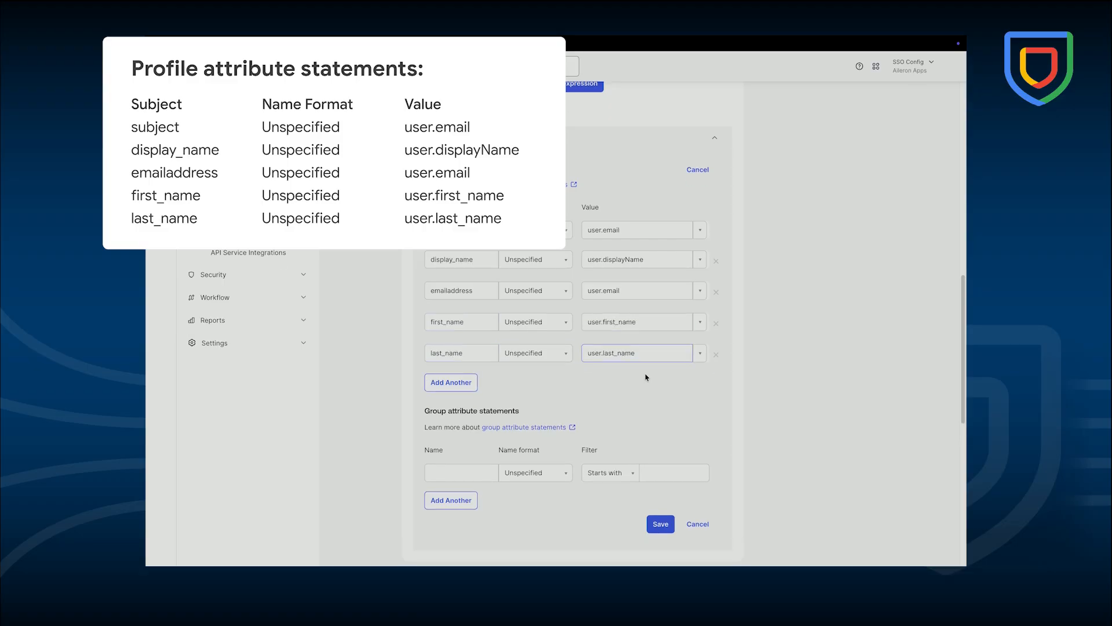
# - Add a group attribute statement named groups with filter Contains chronicle_secops and save the attribute statements
pyautogui.click(446, 485)
pyautogui.write('groups')
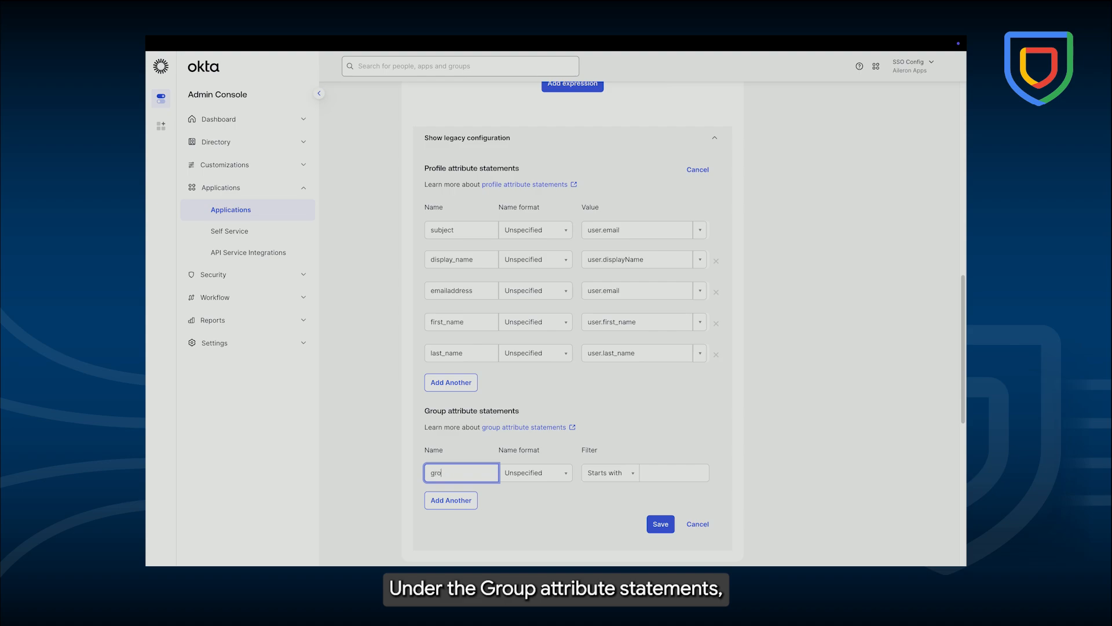
pyautogui.press('Tab')
pyautogui.press('Tab')
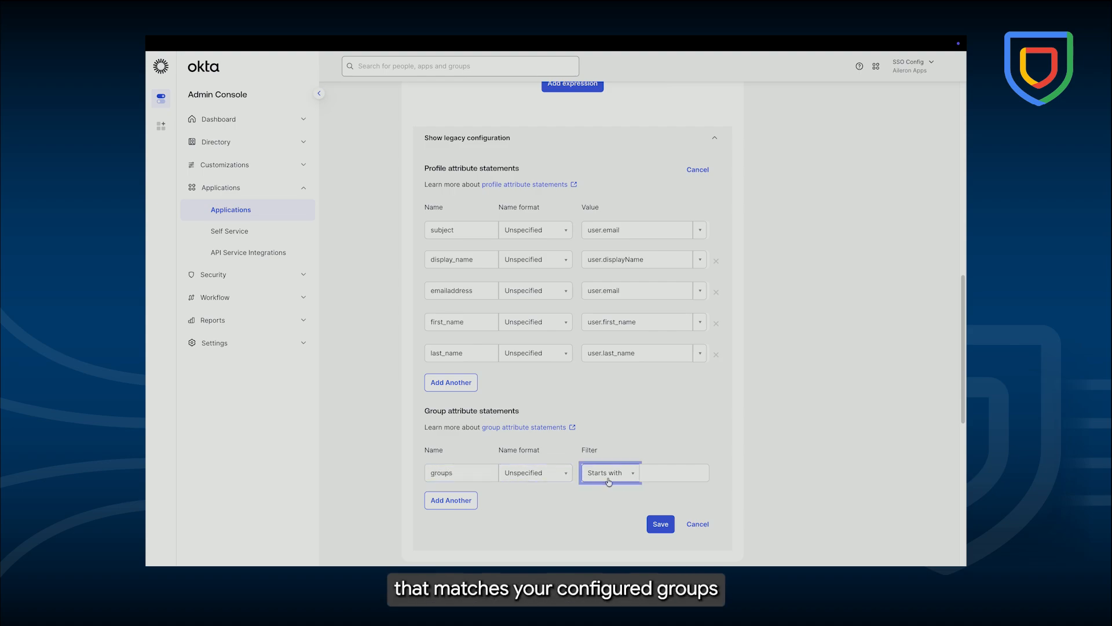
pyautogui.click(629, 476)
pyautogui.click(626, 526)
pyautogui.press('Tab')
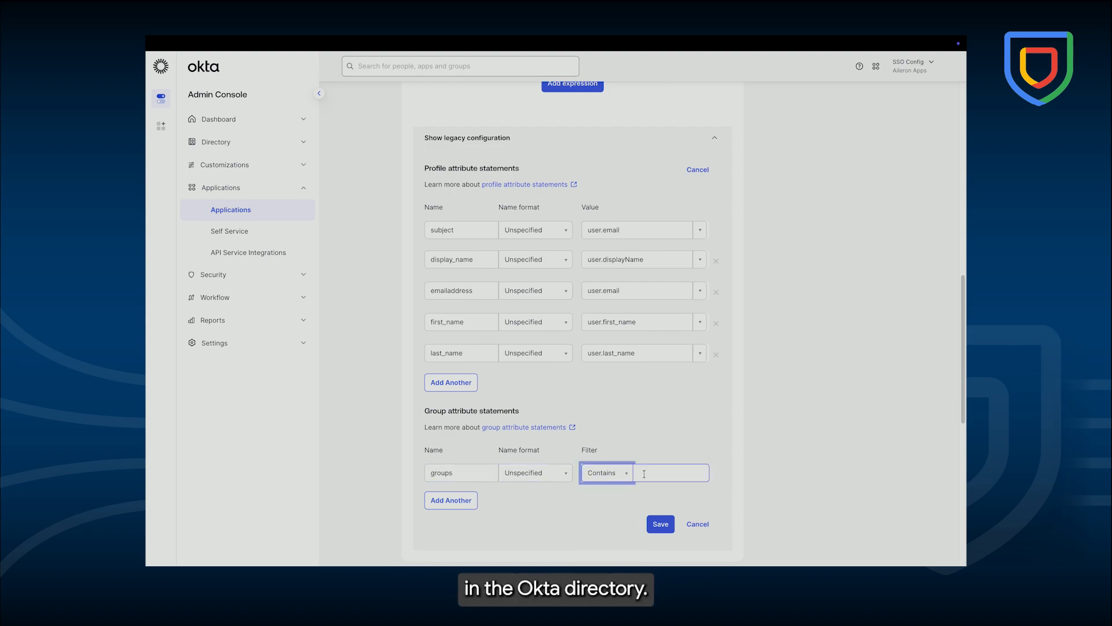
pyautogui.write('chronic')
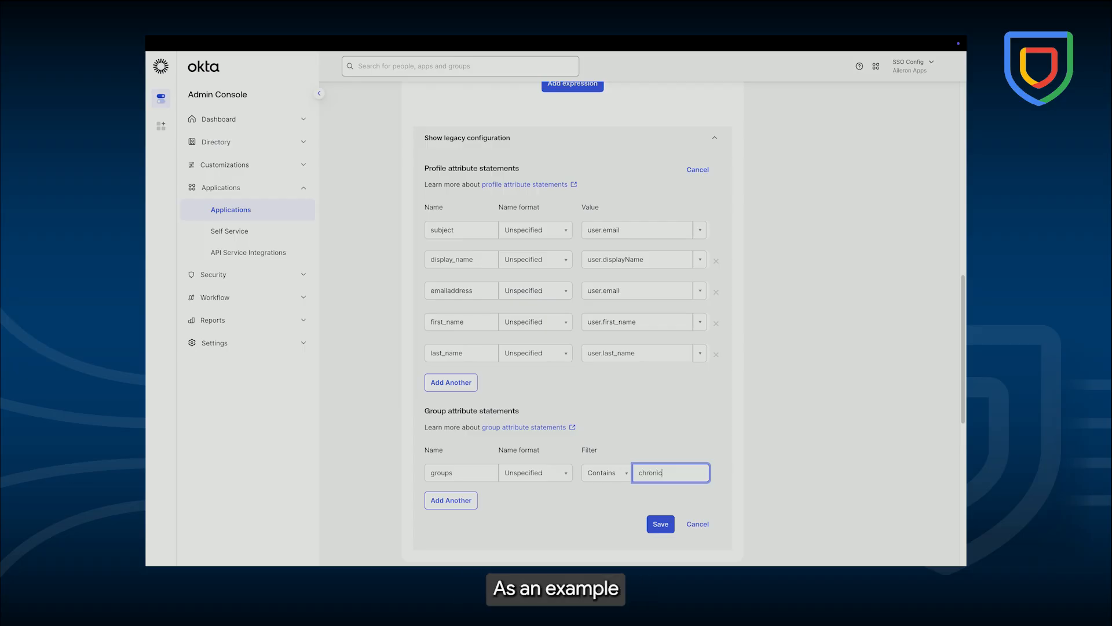
pyautogui.write('le_secops')
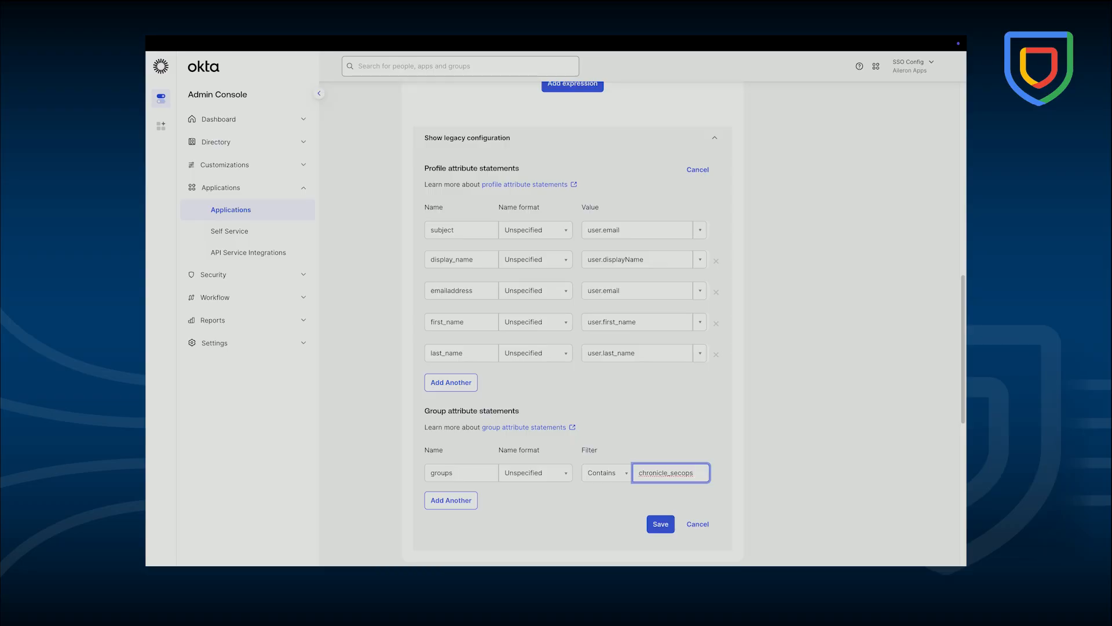
pyautogui.click(660, 525)
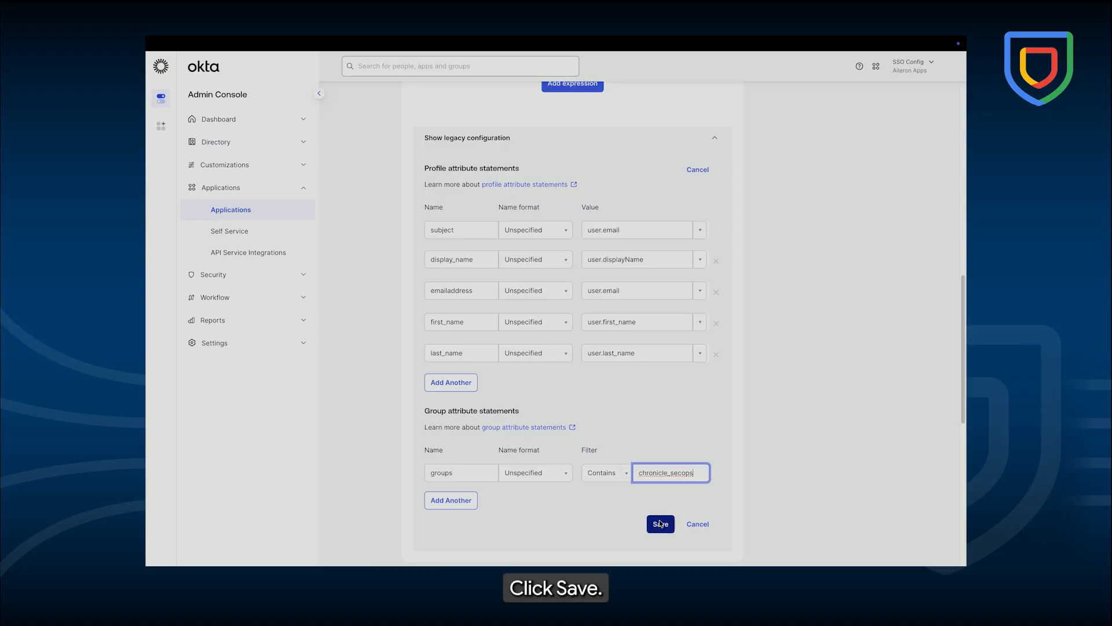
# - Copy the app's SAML Metadata URL
pyautogui.scroll(15, 659, 465)
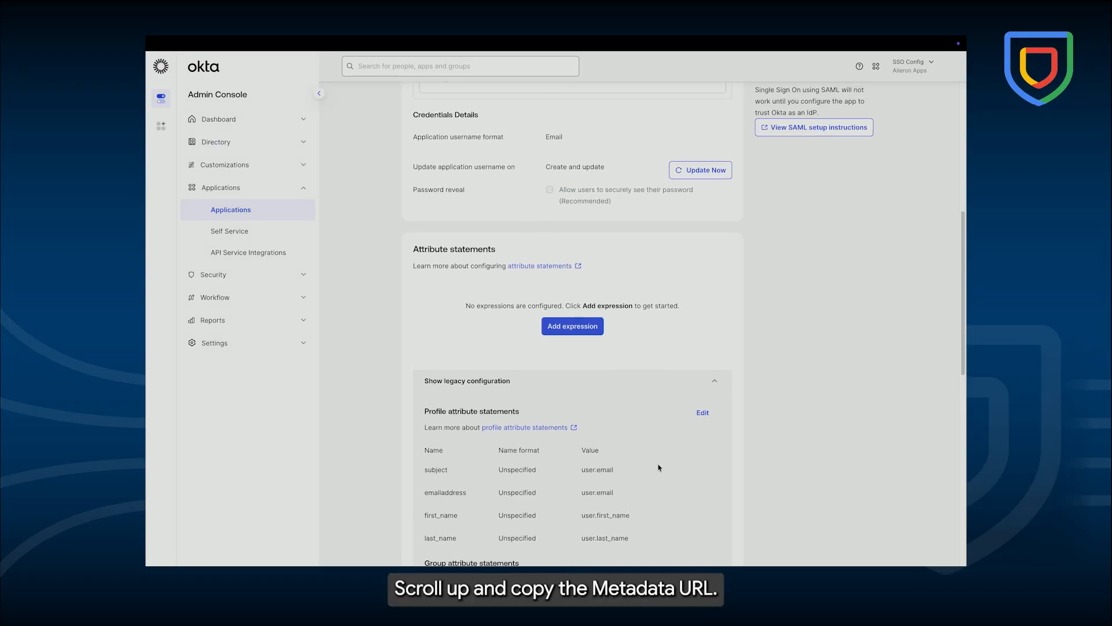
pyautogui.click(552, 395)
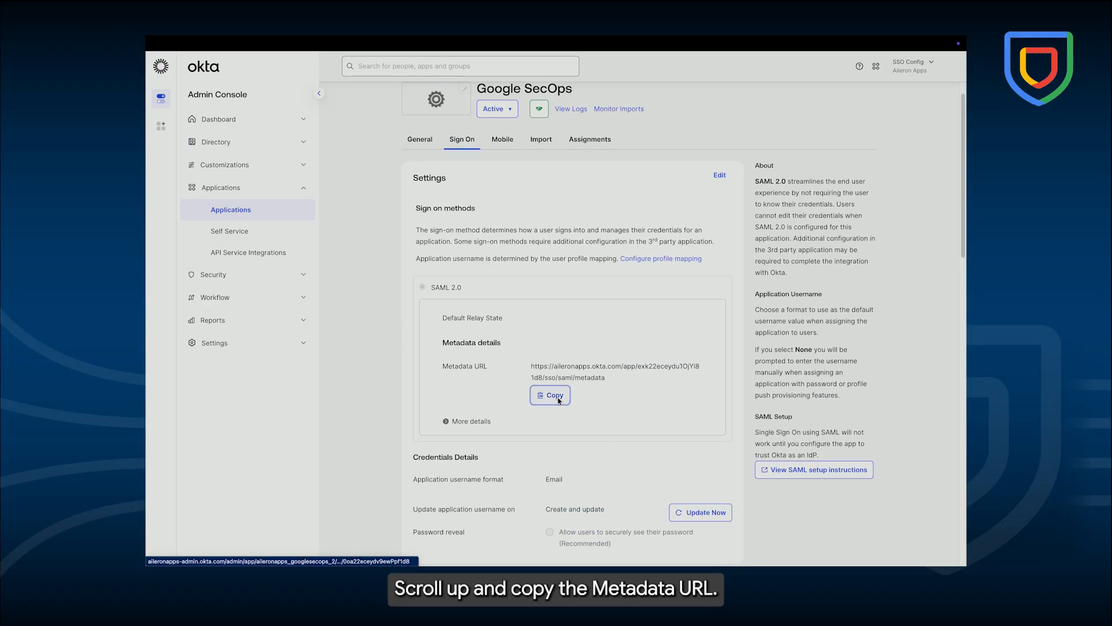
# - Open the copied metadata URL in a new browser tab and select its XML content
pyautogui.moveTo(405, 39)
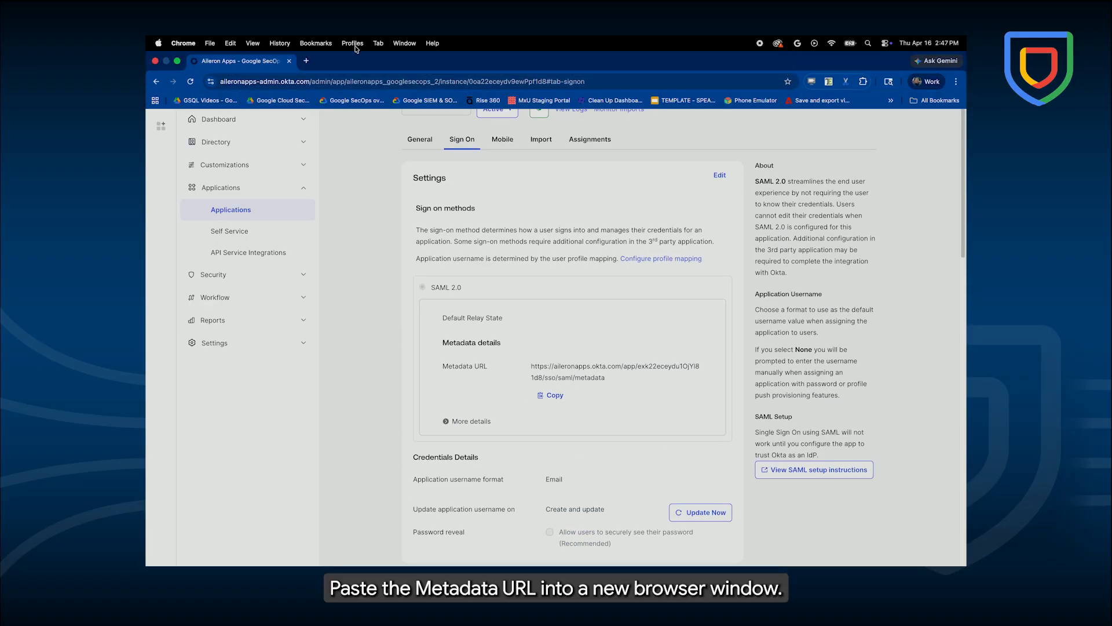
pyautogui.click(305, 61)
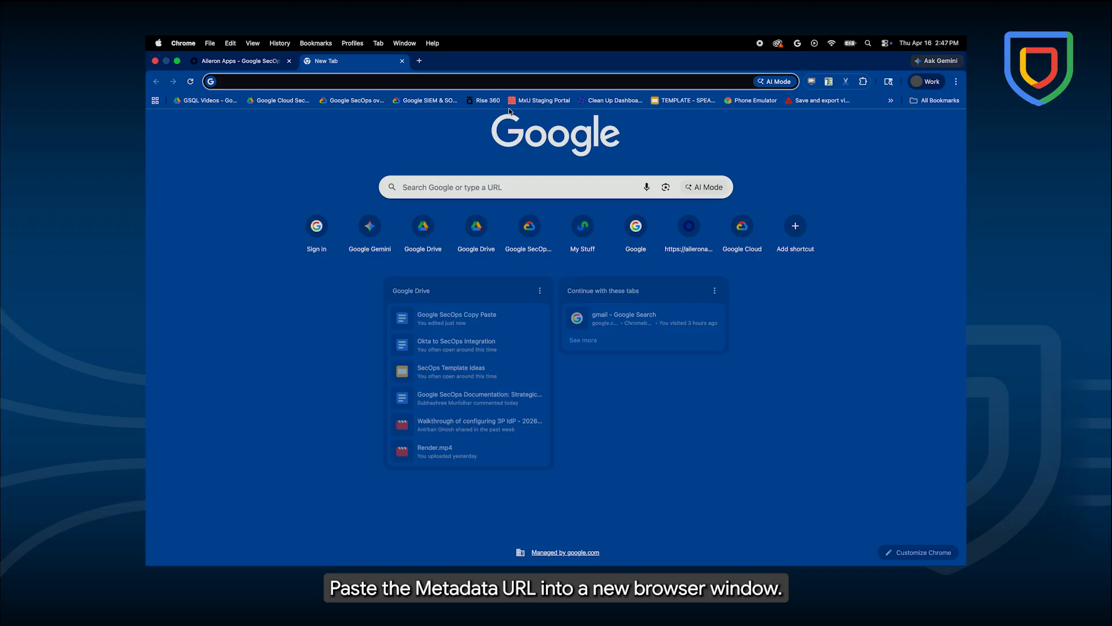
pyautogui.press('super+v')
pyautogui.press('Return')
pyautogui.moveTo(310, 259); pyautogui.dragTo(155, 84)
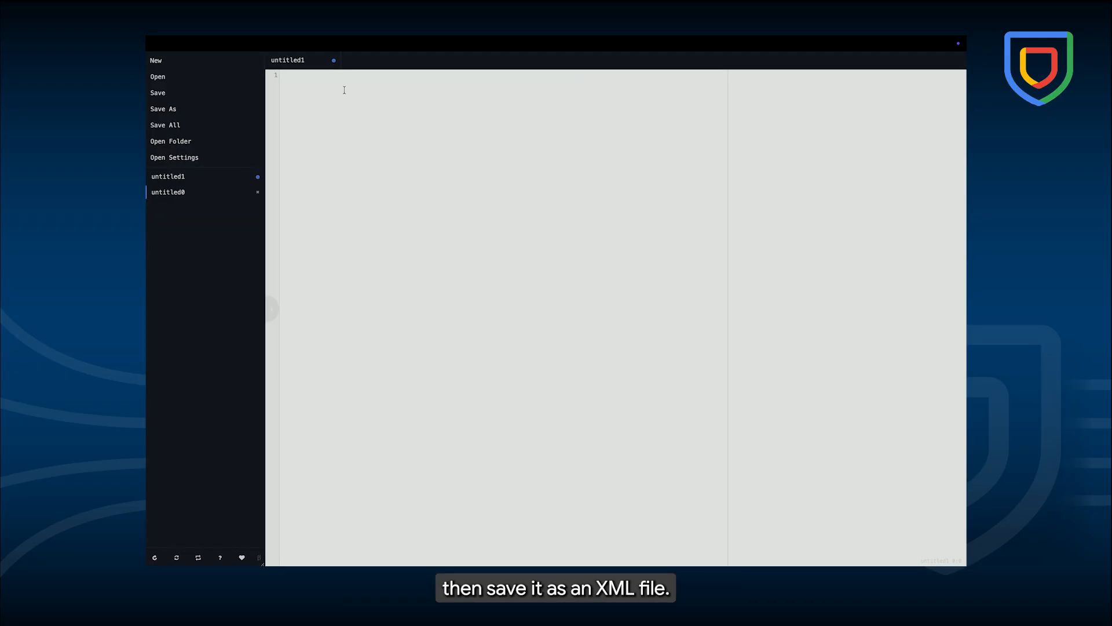
# - Paste the metadata XML into a plain text editor and save it as metadata.xml
pyautogui.press('super+v')
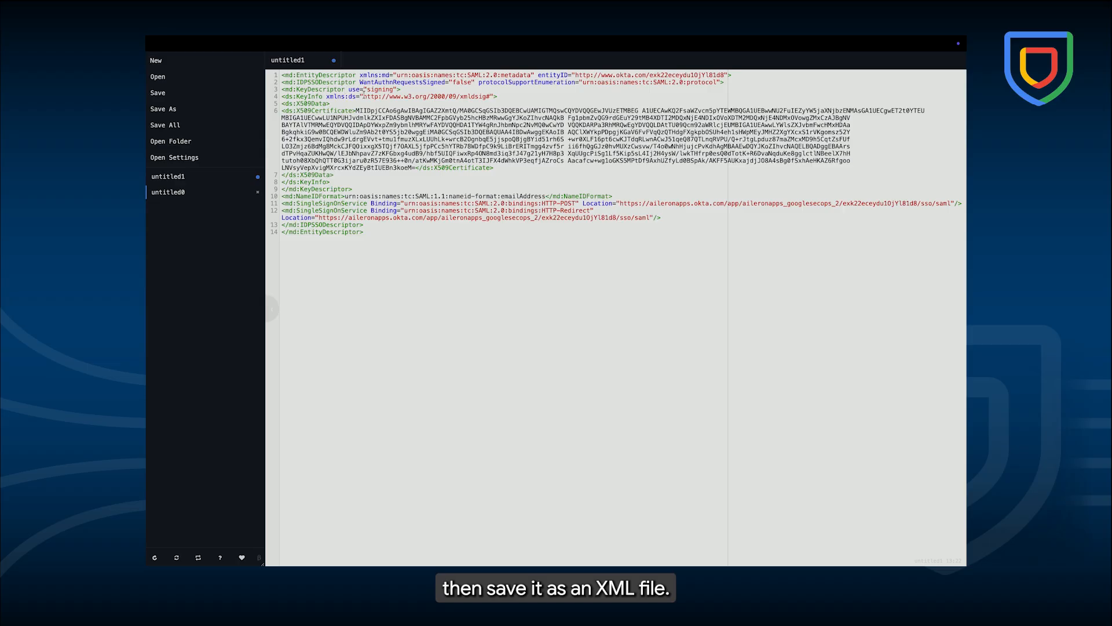
pyautogui.click(174, 109)
pyautogui.write('metadata')
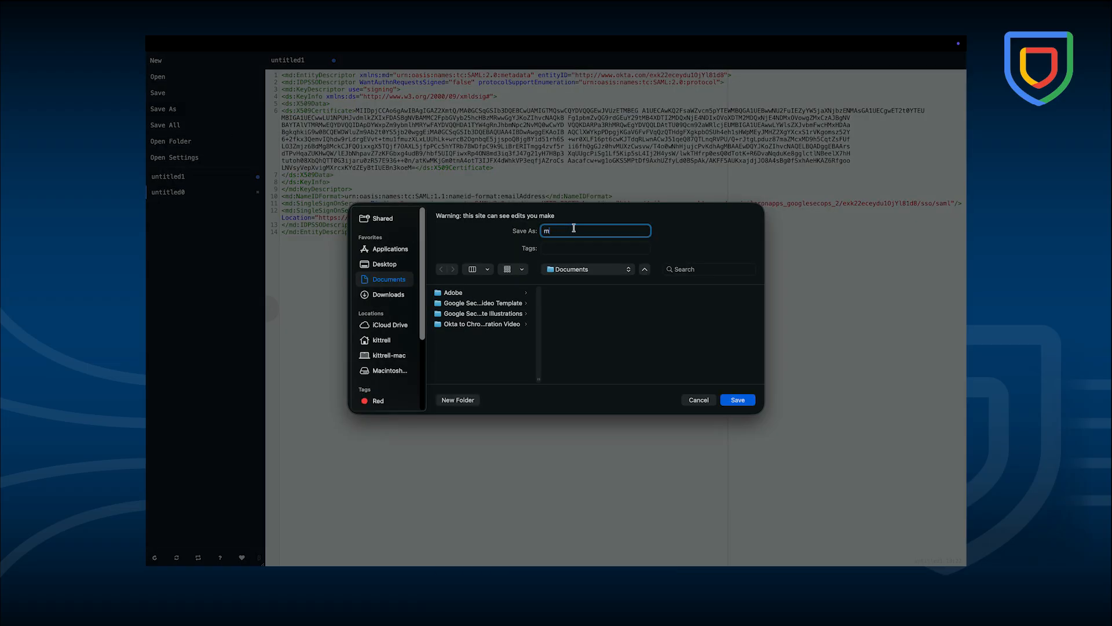
pyautogui.write('.xml')
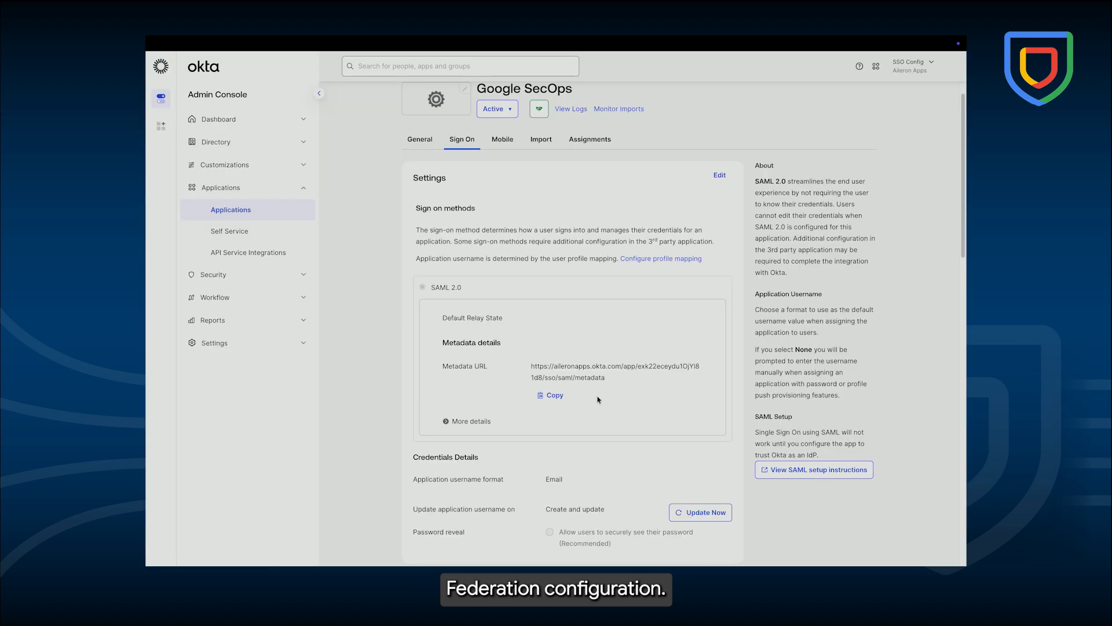
# - Assign the Google SecOps app to the groups chronicle_secops_admins, chronicle_secops_editor and chronicle_secops_viewer
pyautogui.scroll(1, 590, 401)
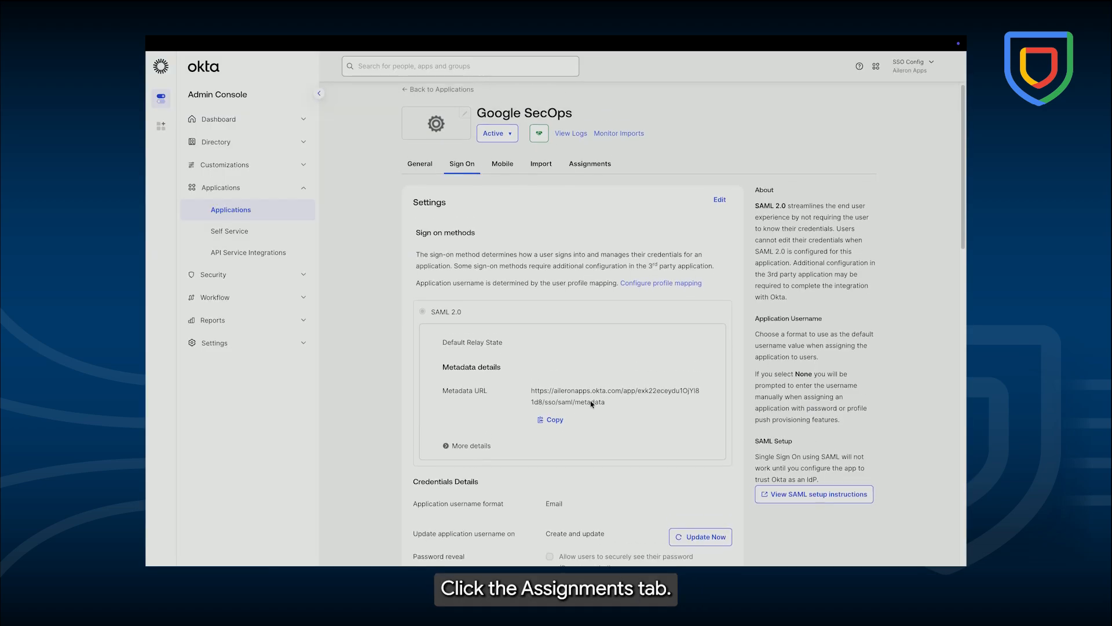
pyautogui.click(587, 173)
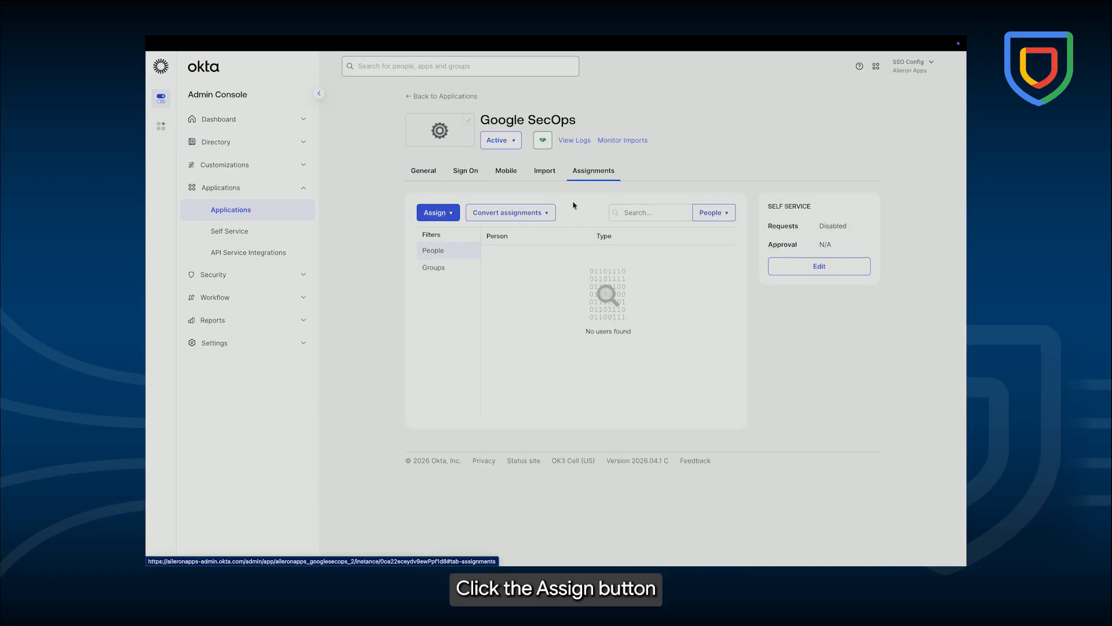
pyautogui.click(451, 214)
pyautogui.click(458, 246)
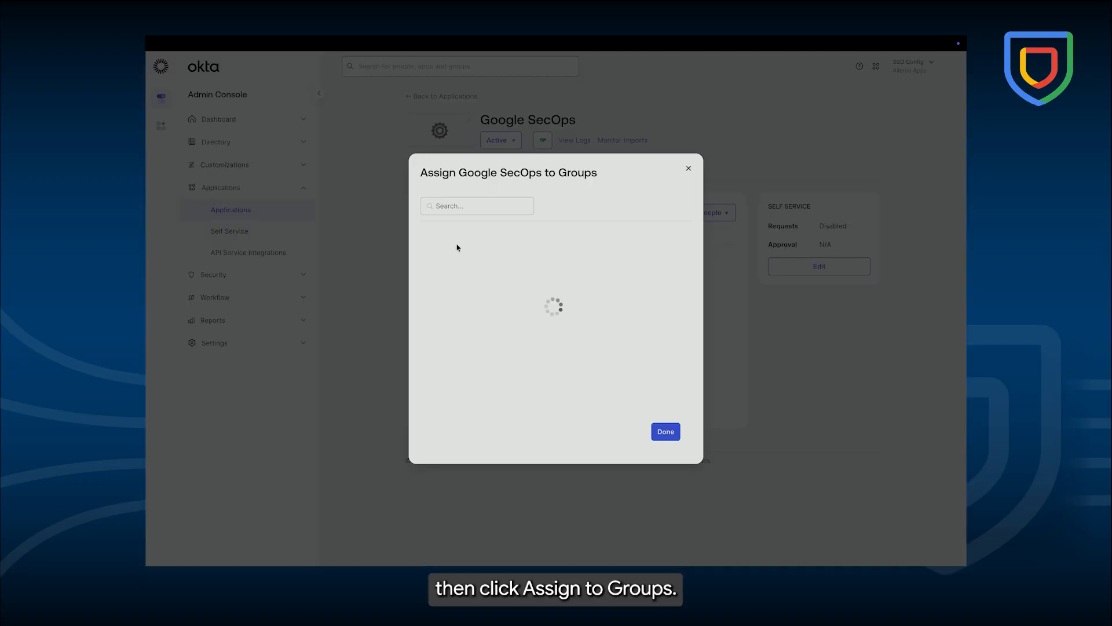
pyautogui.click(667, 237)
pyautogui.click(670, 266)
pyautogui.click(667, 285)
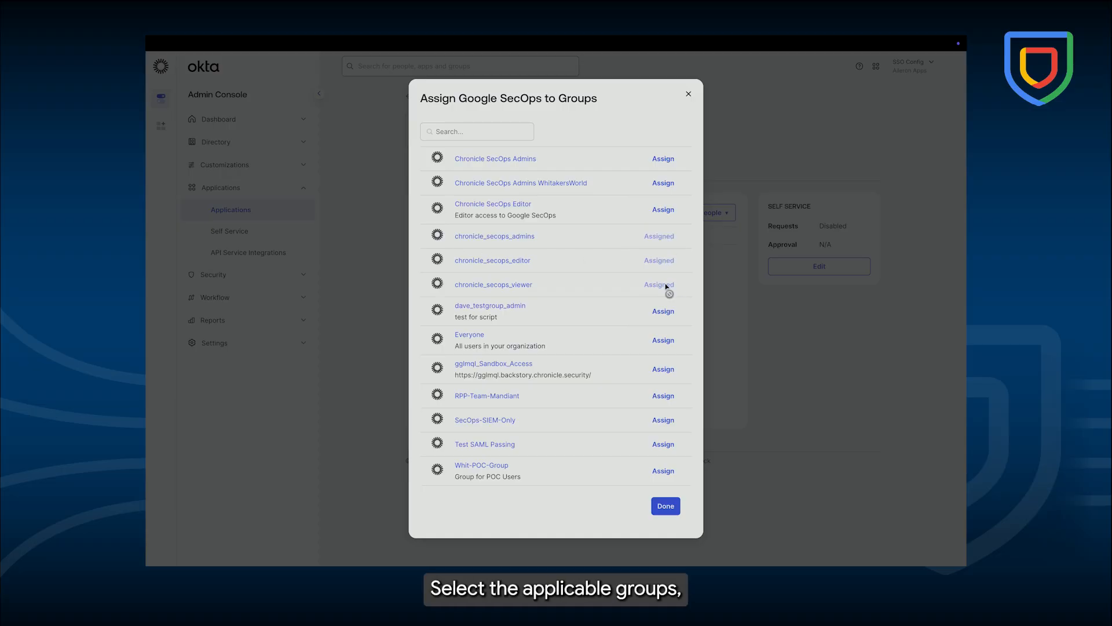
pyautogui.click(665, 507)
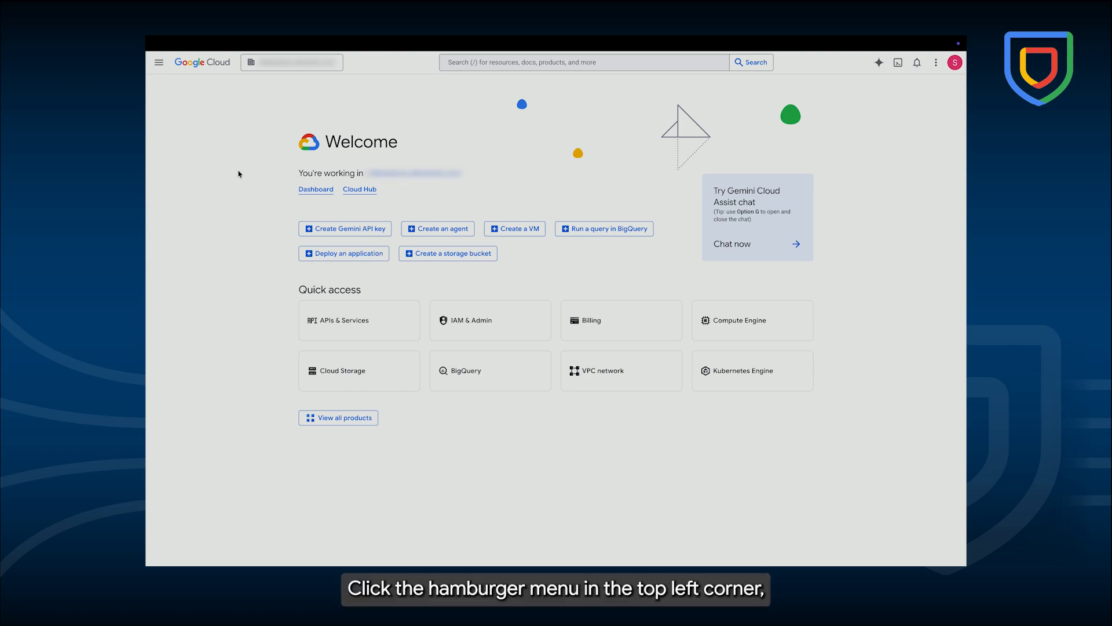
# - Create a Workforce Identity Federation pool named okta-secopsvid-pool with description okta config
pyautogui.click(159, 62)
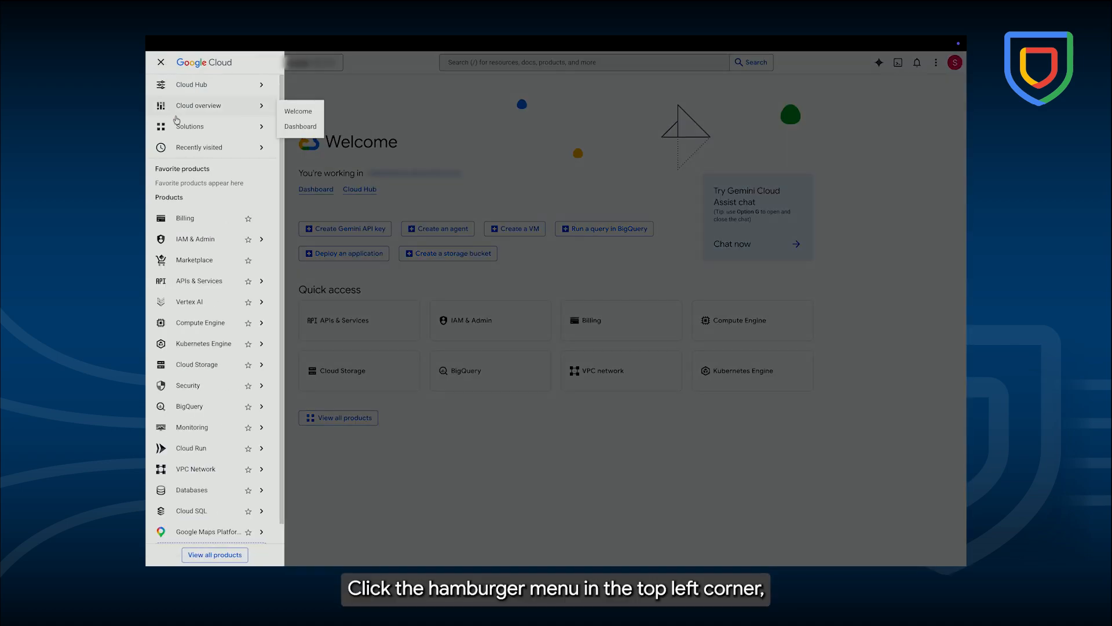
pyautogui.moveTo(219, 233)
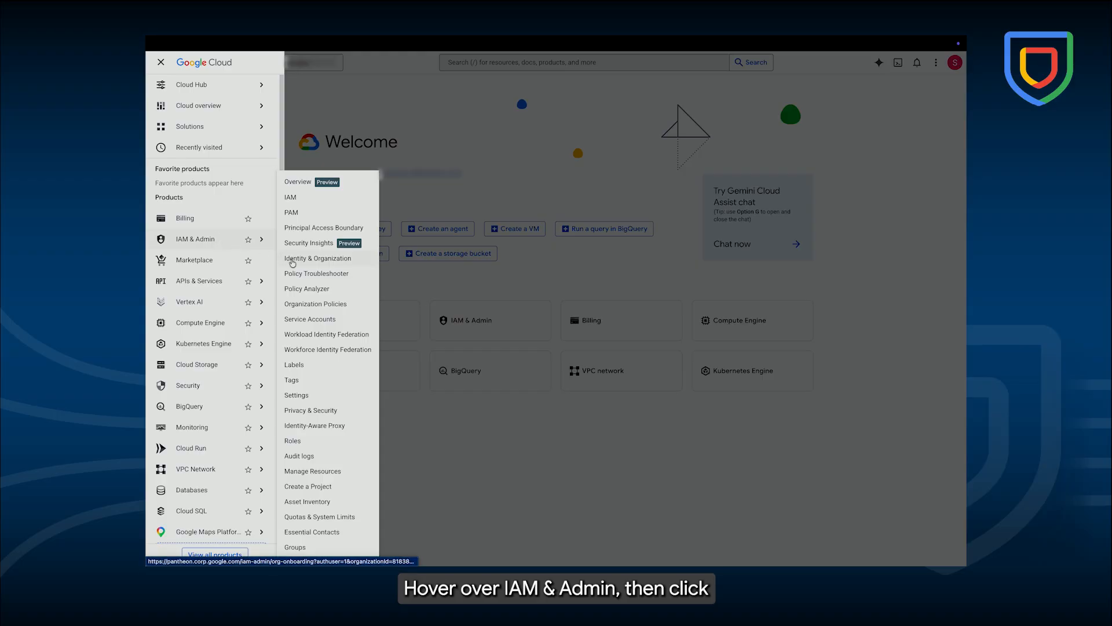
pyautogui.click(341, 349)
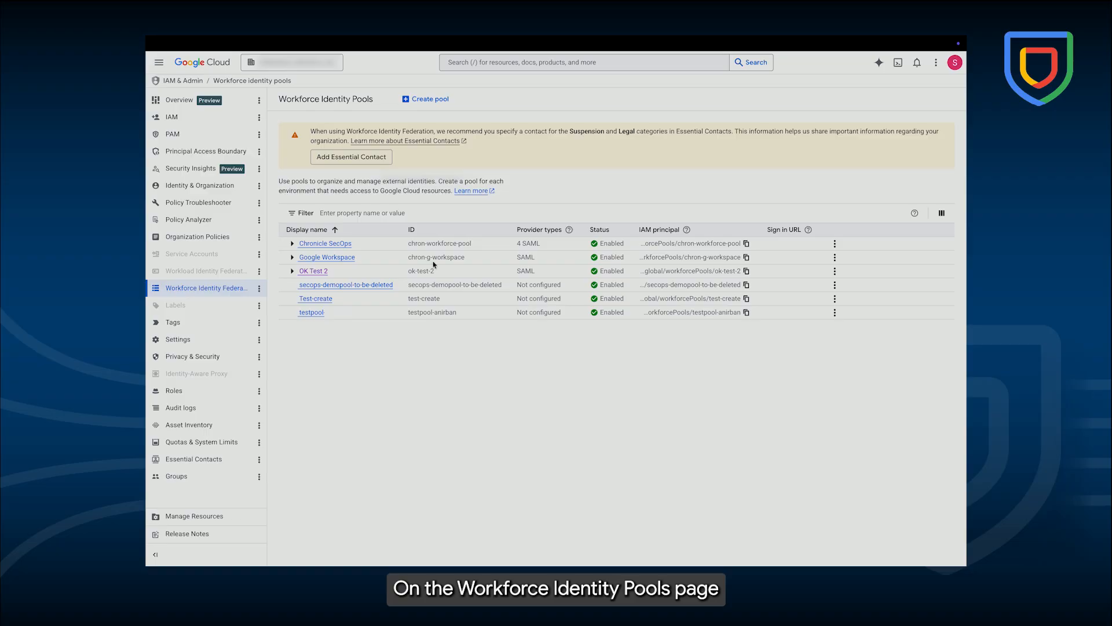
pyautogui.click(416, 97)
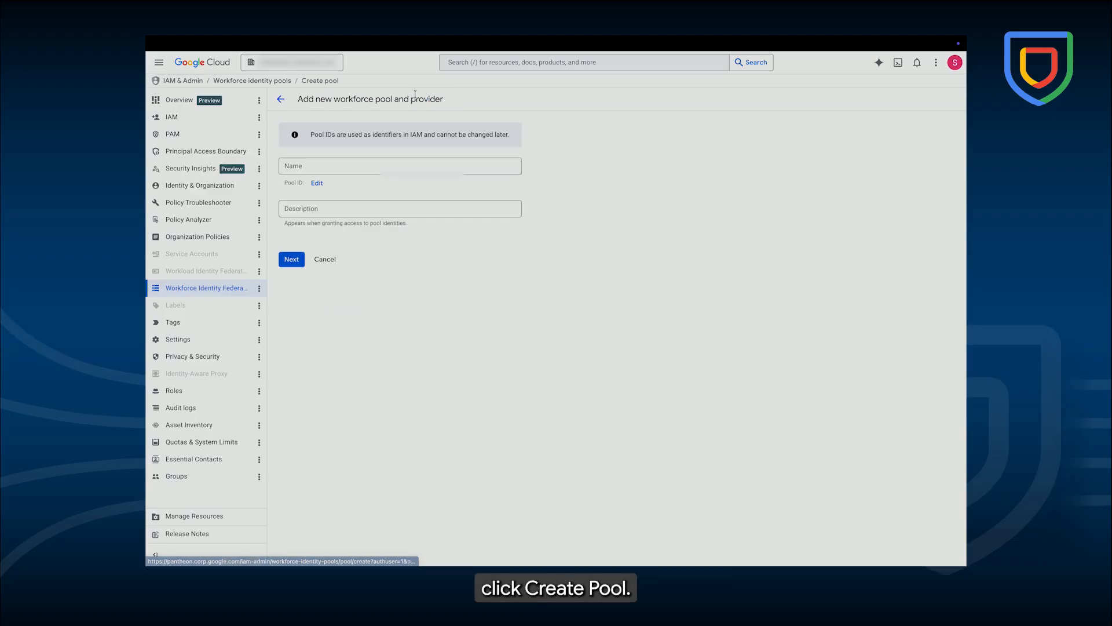
pyautogui.click(307, 166)
pyautogui.write('okta-sec')
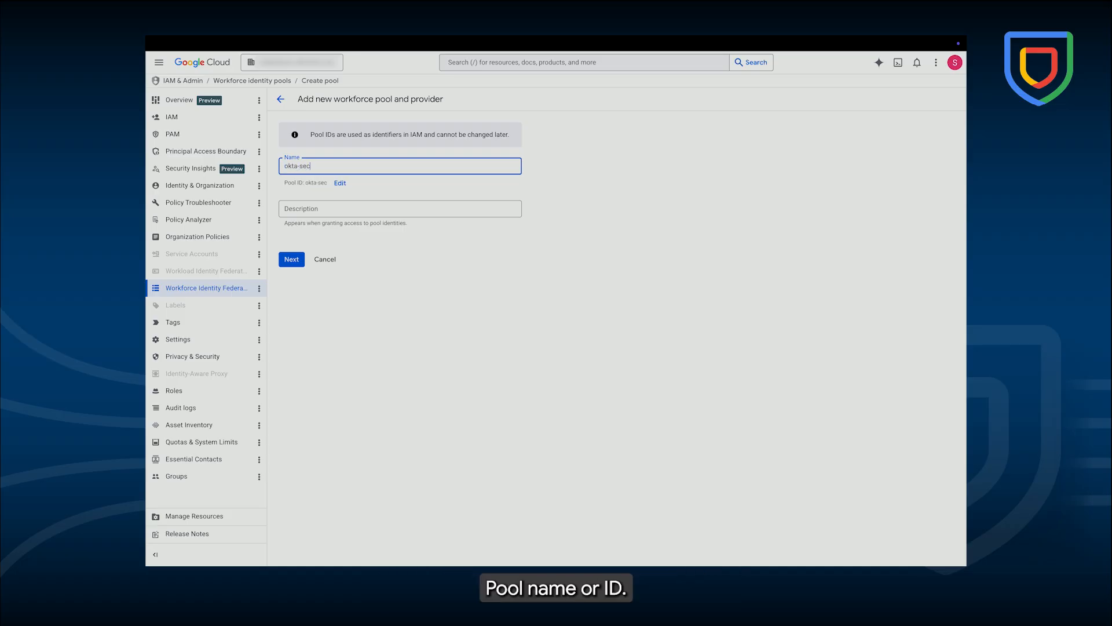
pyautogui.write('opsvid-pool')
pyautogui.click(399, 208)
pyautogui.write('okta config')
pyautogui.click(292, 260)
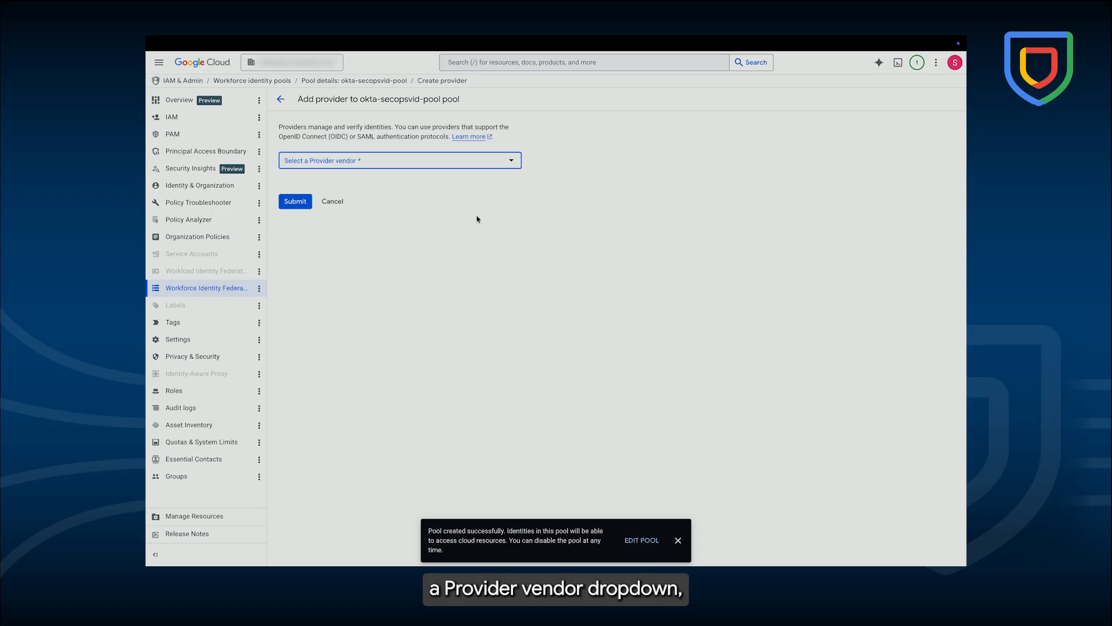
# - Choose Okta as the provider vendor and SAML as the authentication protocol
pyautogui.click(513, 164)
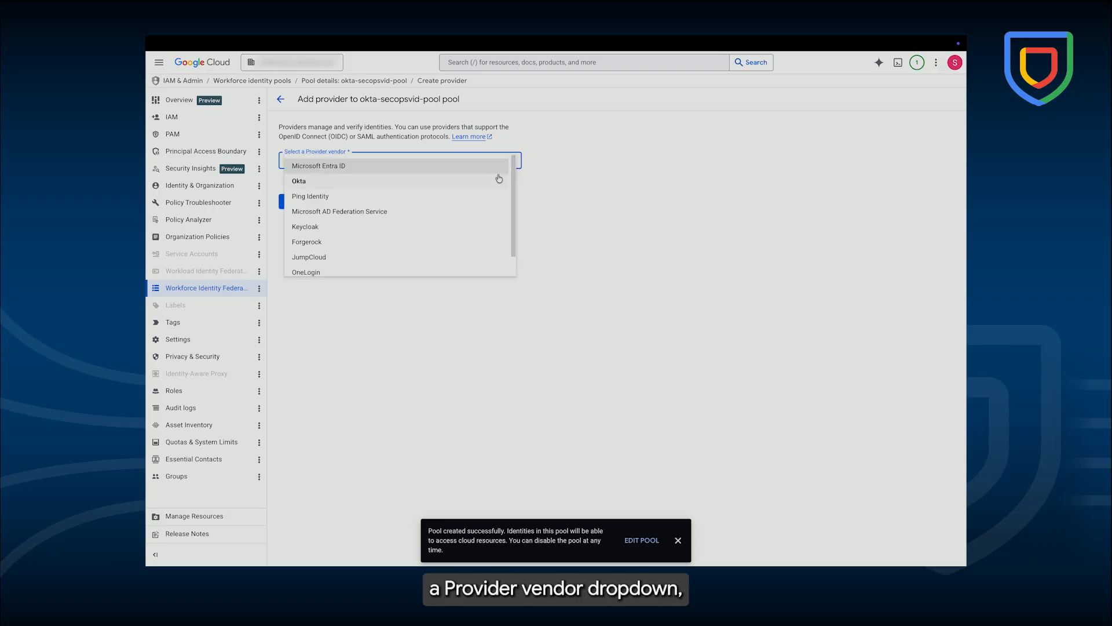
pyautogui.click(497, 178)
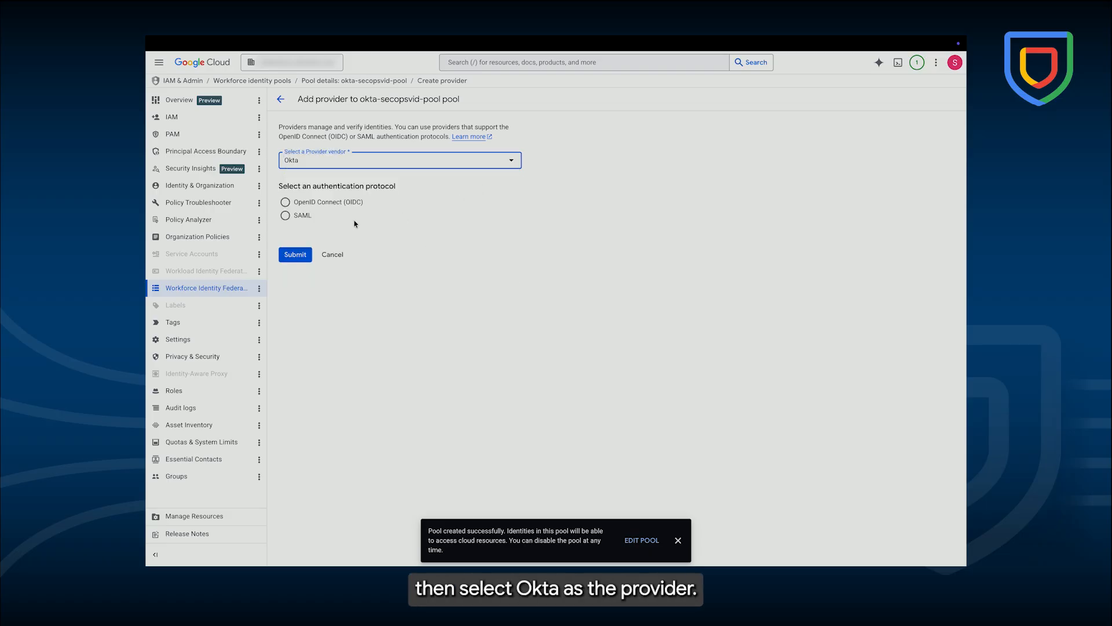
pyautogui.click(286, 216)
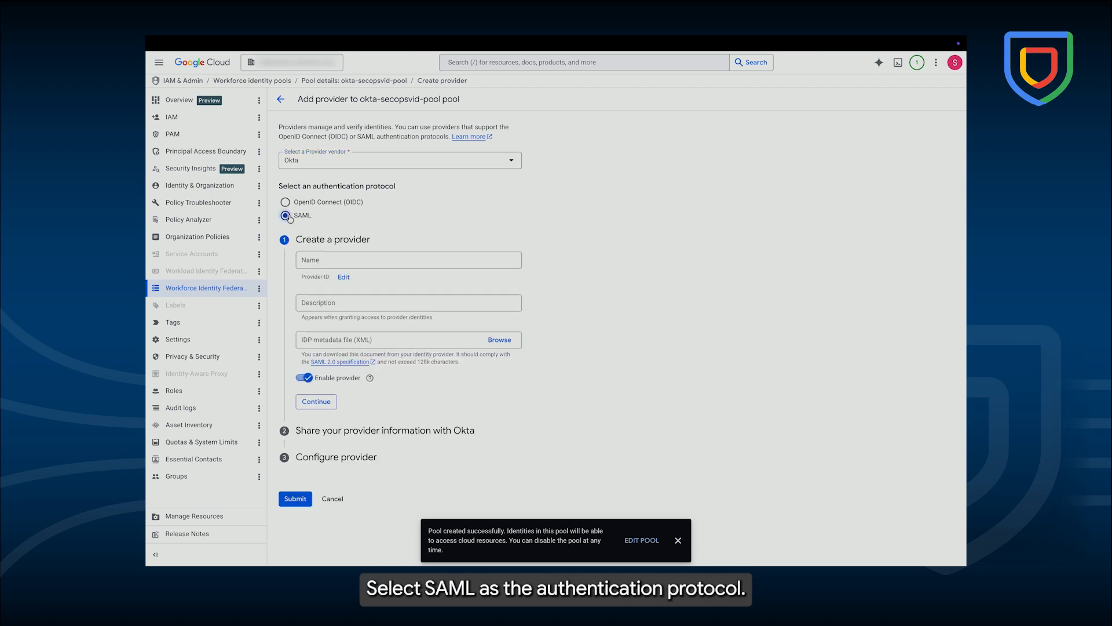
# - Name the provider okta-secopsvid-provider and give it the description okta config provider
pyautogui.press('Tab')
pyautogui.write('okta-')
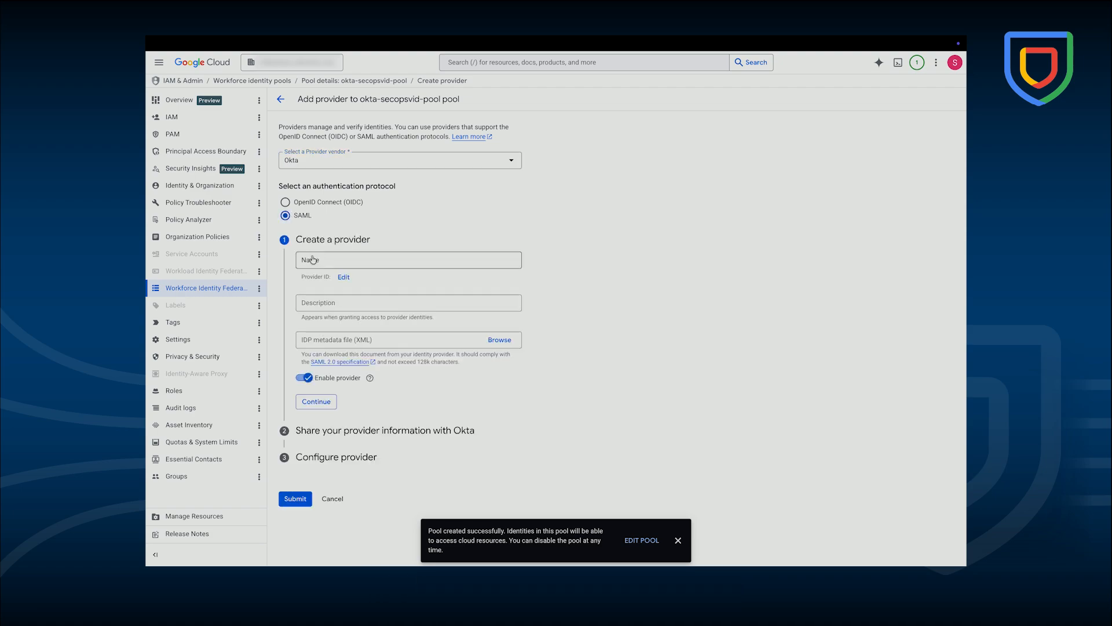
pyautogui.write('secopsvid-provider')
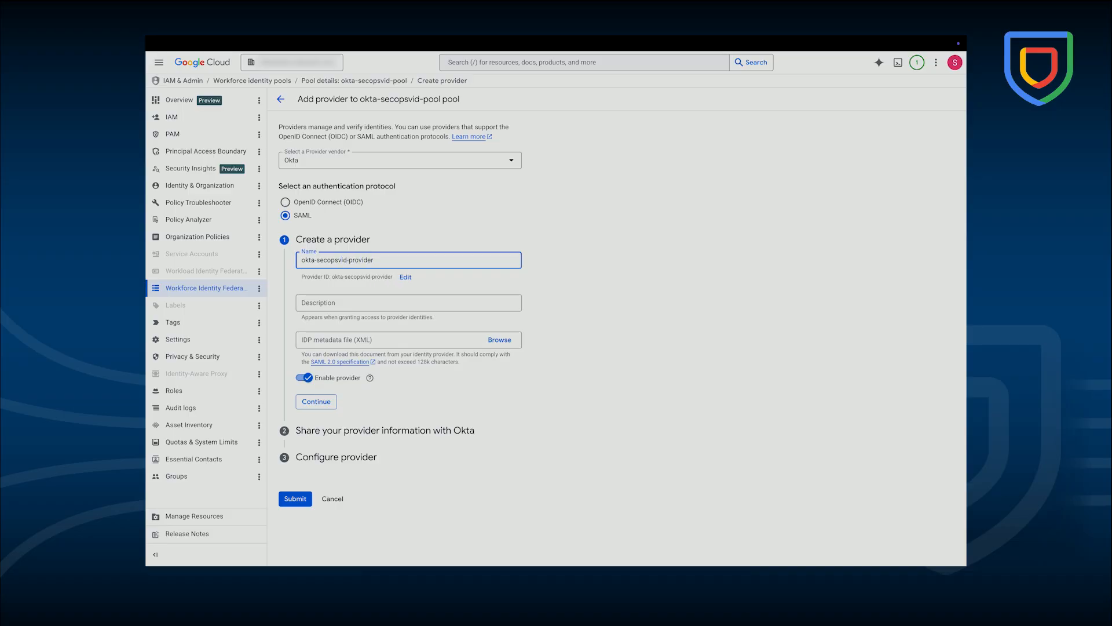
pyautogui.click(318, 303)
pyautogui.write('okta config provider')
# - Upload metadata.xml as the IdP metadata file and continue through the provider information step
pyautogui.click(512, 342)
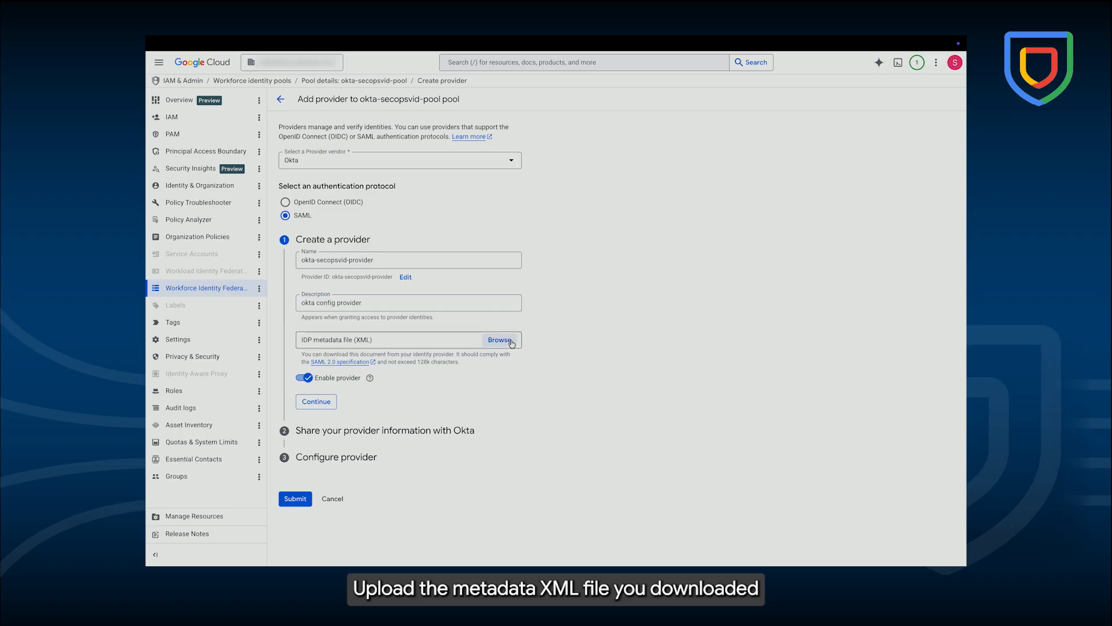
pyautogui.click(579, 241)
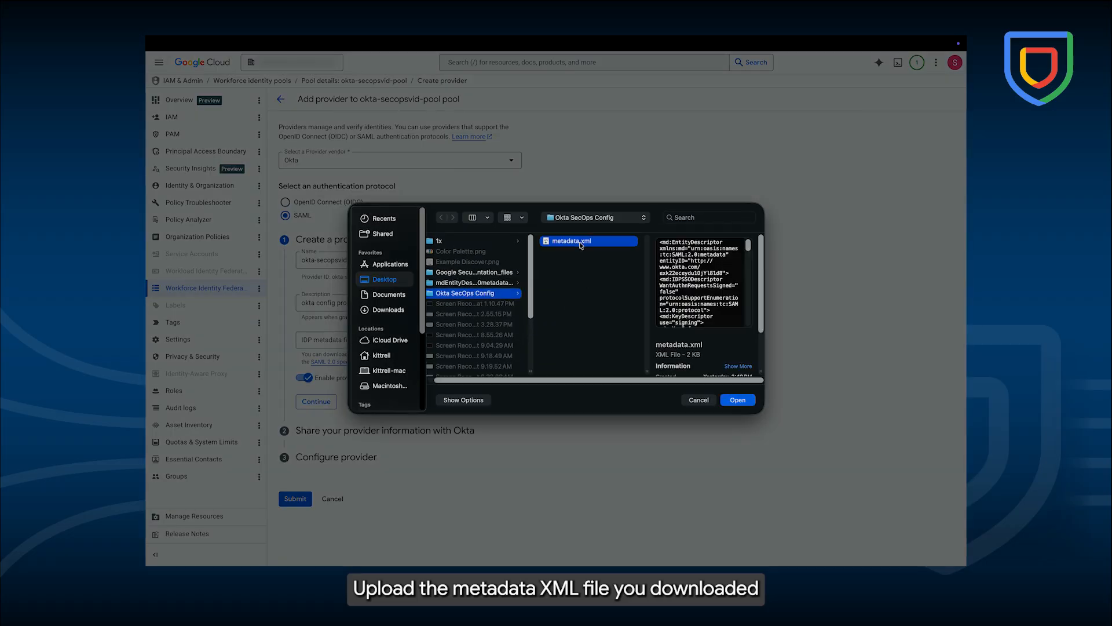
pyautogui.click(736, 400)
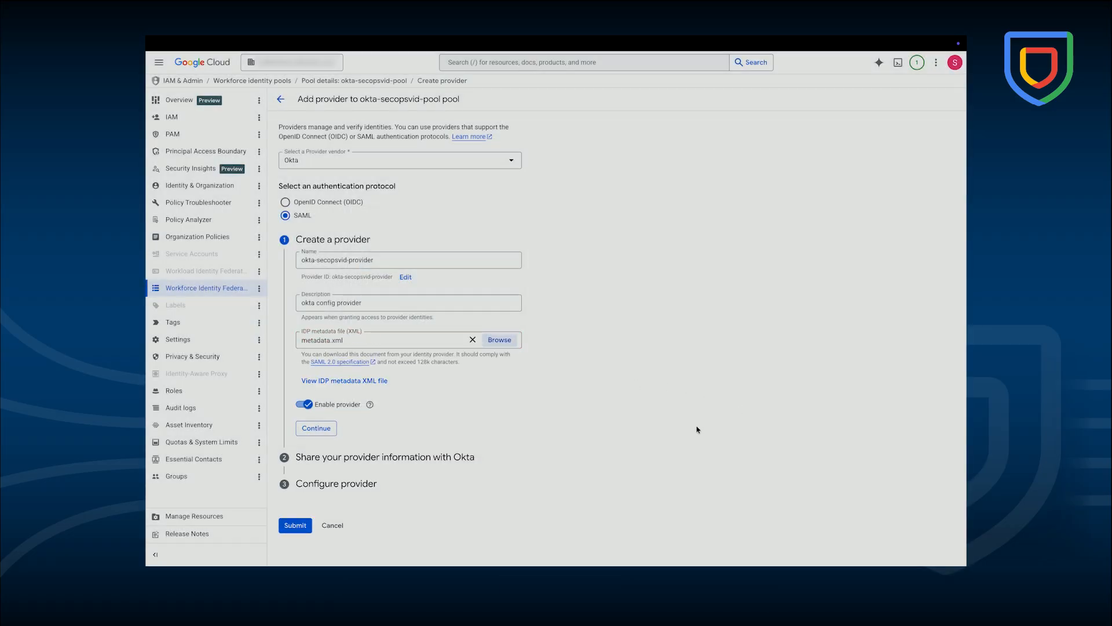
pyautogui.click(327, 431)
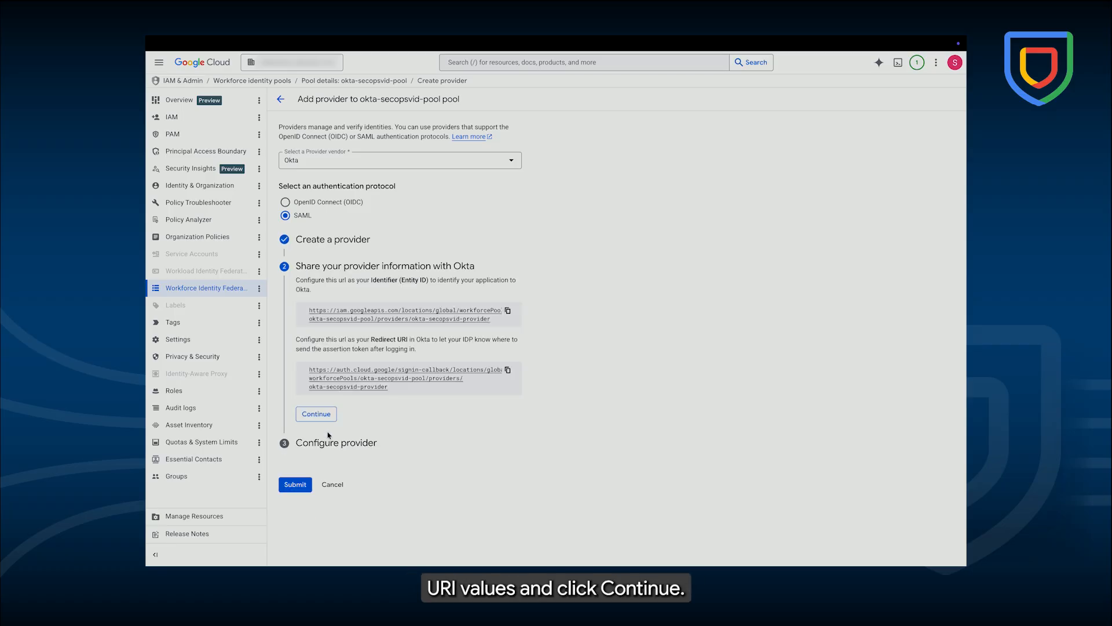
pyautogui.click(327, 415)
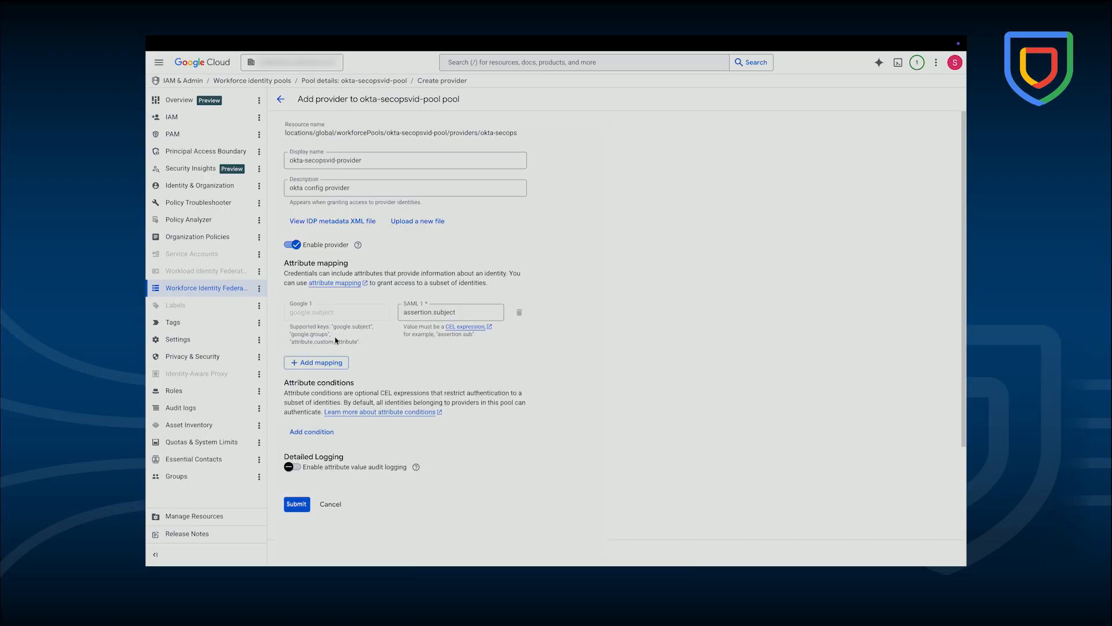
# - Add a second attribute mapping row to the provider configuration
pyautogui.click(316, 362)
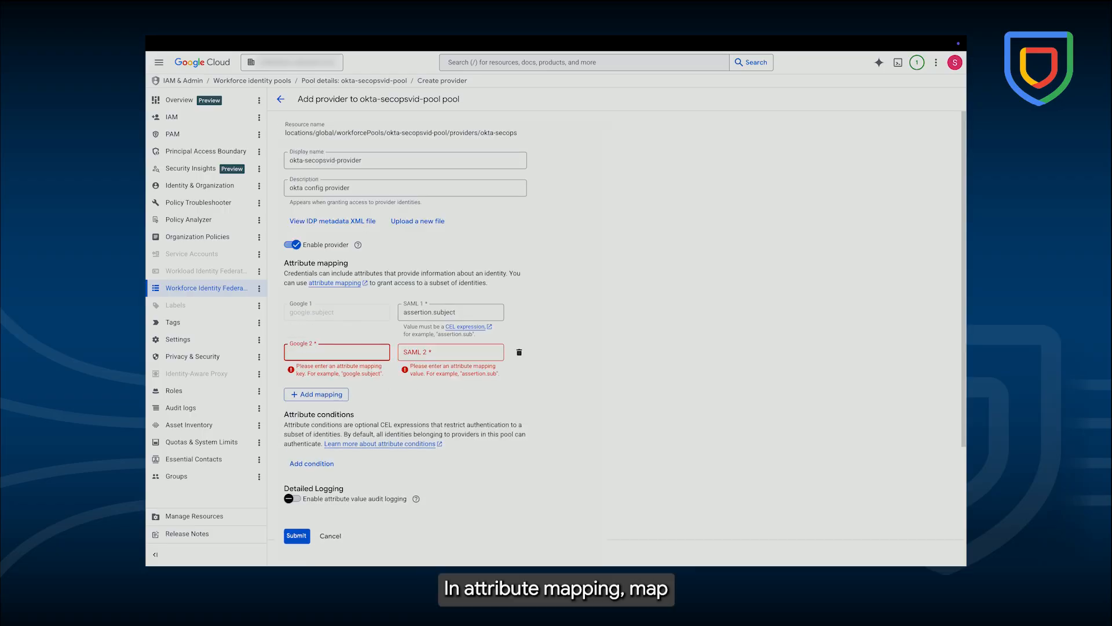